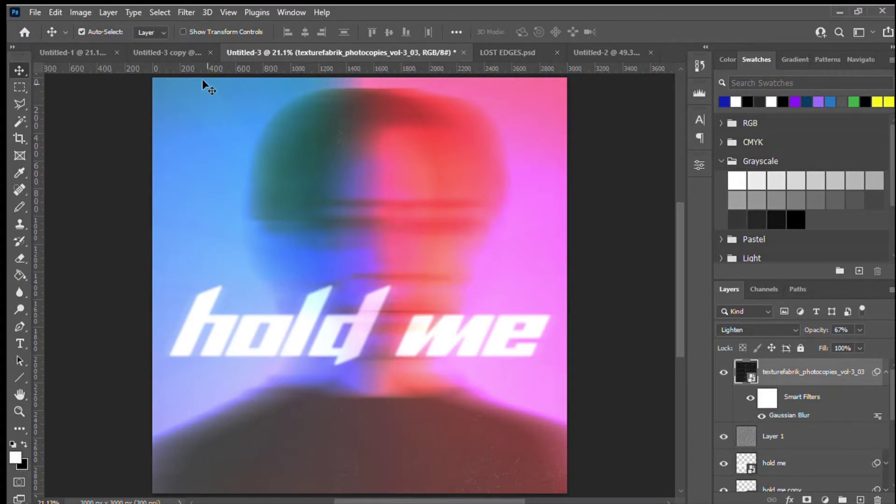
Step: Review the finished "heavenly" and "hold me" cover artworks in the open documents
{"action": "left_click", "coordinate": [170, 51]}
{"action": "left_click", "coordinate": [87, 50]}
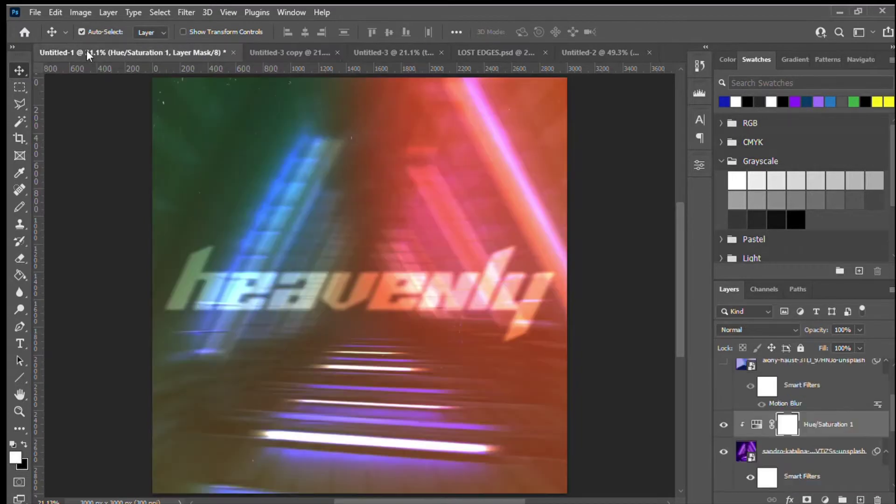
{"action": "left_click", "coordinate": [387, 51]}
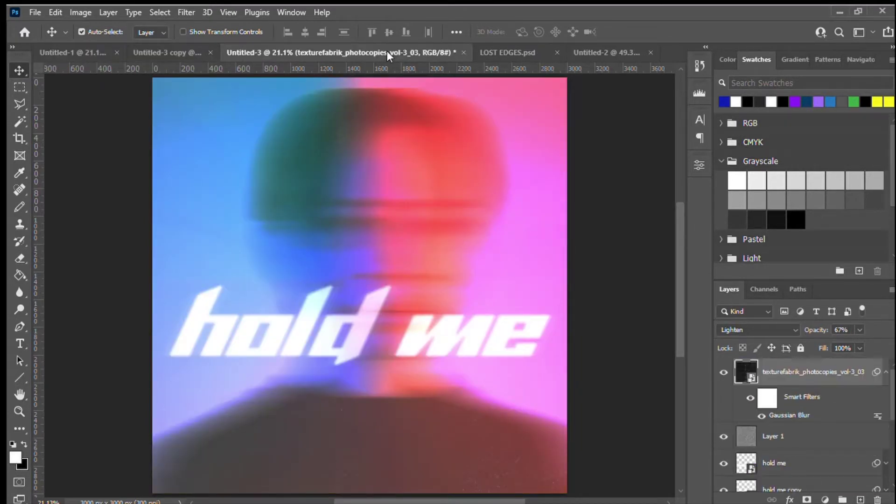
Step: Create a new 3000 x 3000 px document at 300 ppi and unlock its white background layer
{"action": "key", "text": "ctrl"}
{"action": "left_click", "coordinate": [582, 212], "text": "ctrl"}
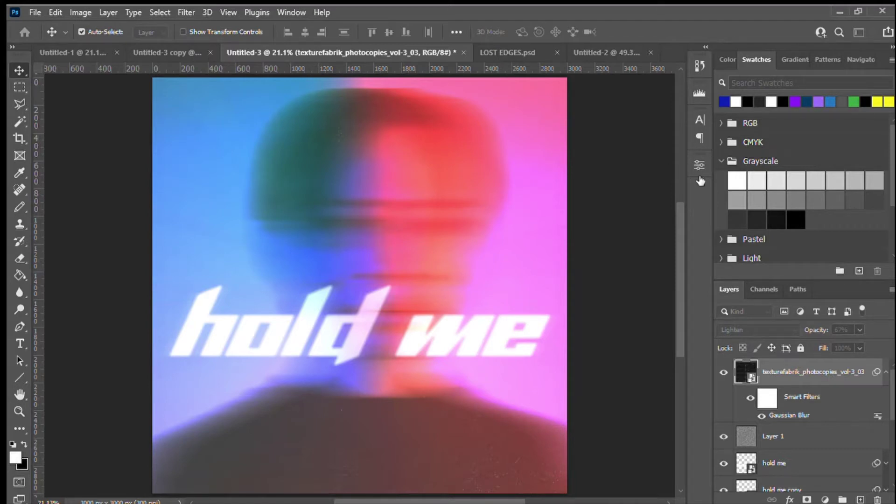
{"action": "key", "text": "ctrl+alt+n"}
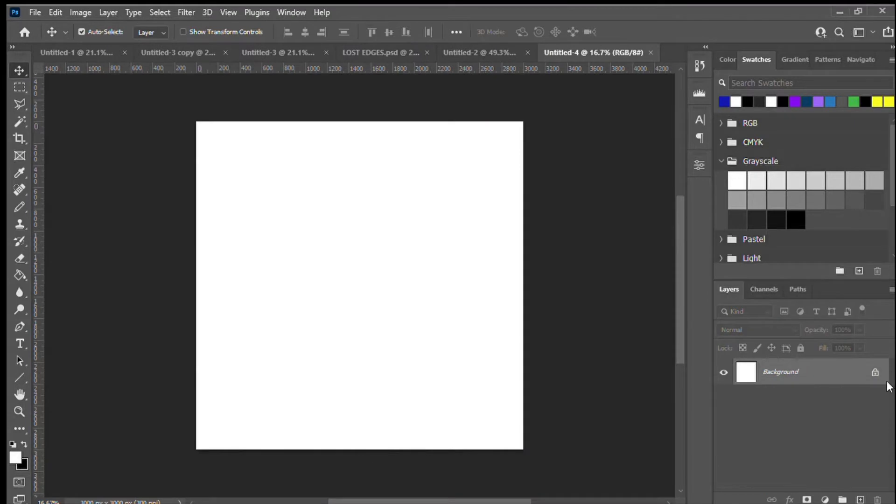
{"action": "left_click", "coordinate": [875, 373]}
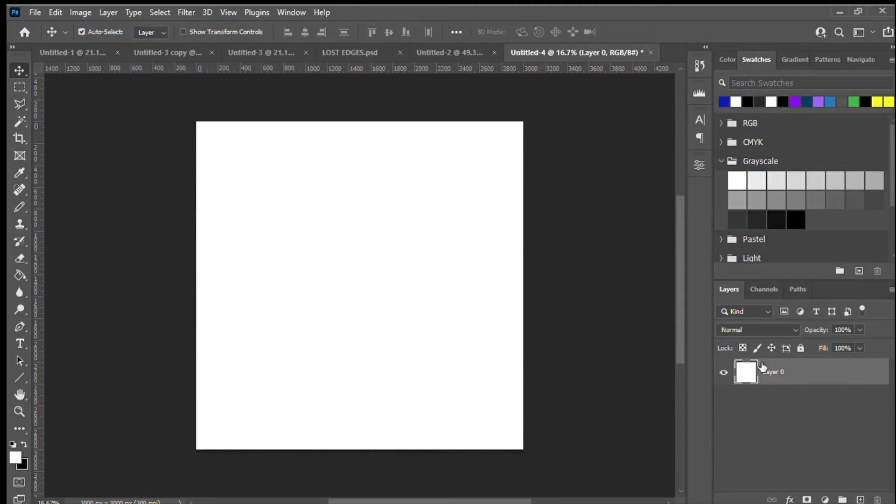
Step: Add an angle Gradient Overlay running from yellow to green to the white layer and collapse its effects list
{"action": "key", "text": "h"}
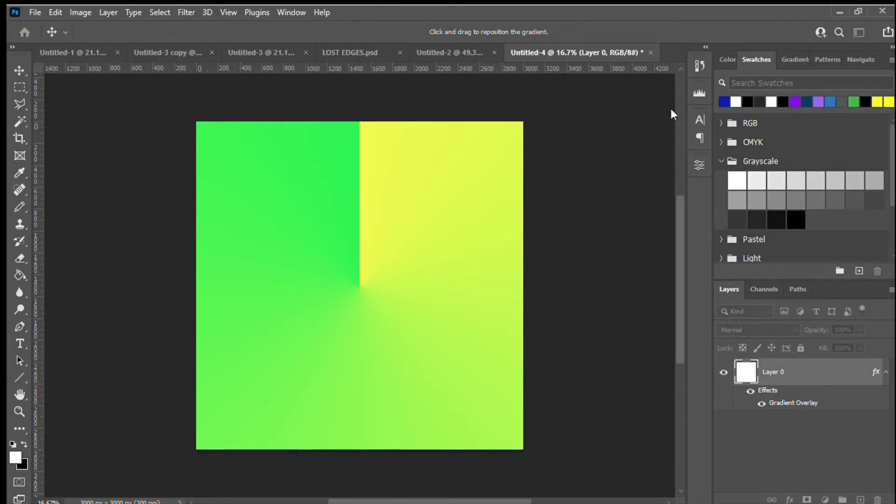
{"action": "key", "text": "Return"}
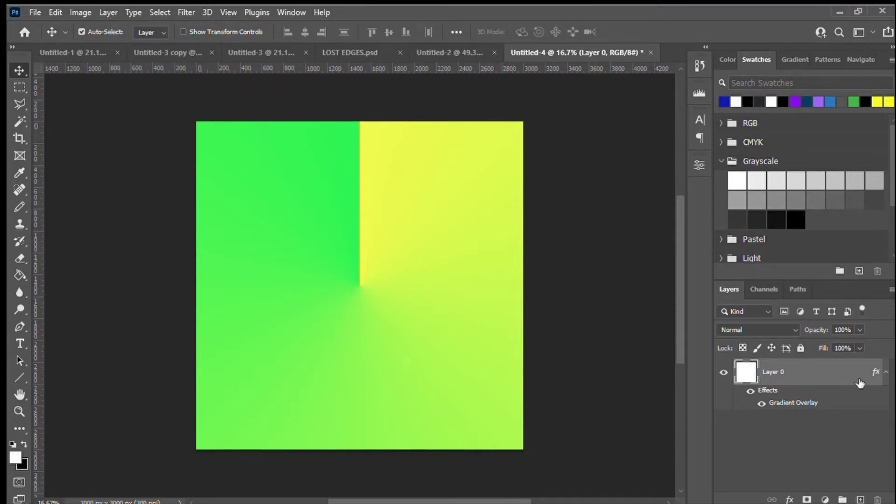
{"action": "left_click", "coordinate": [886, 372]}
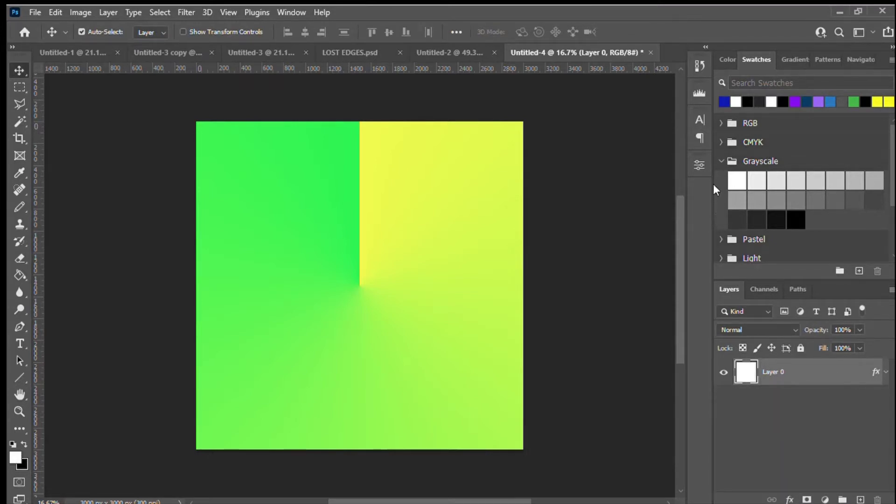
Step: Convert the gradient layer to a smart object and soften its hard edge with a Gaussian Blur smart filter
{"action": "key", "text": "ctrl+alt+s"}
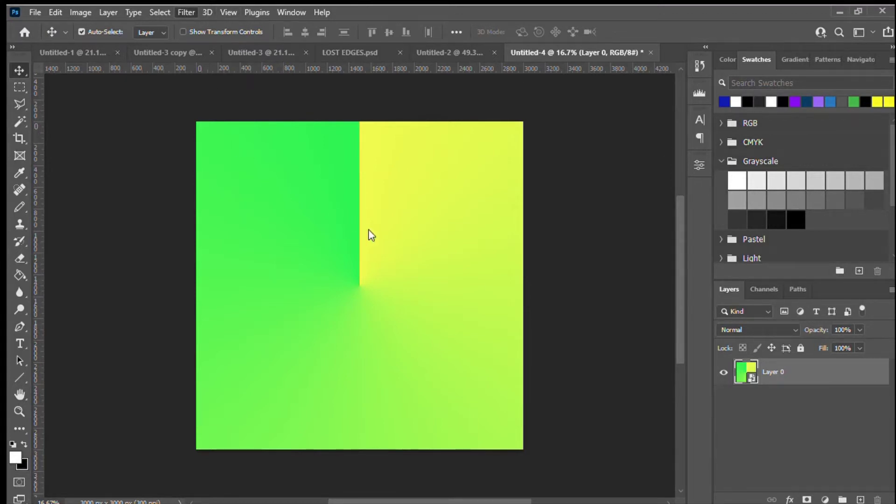
{"action": "key", "text": "h"}
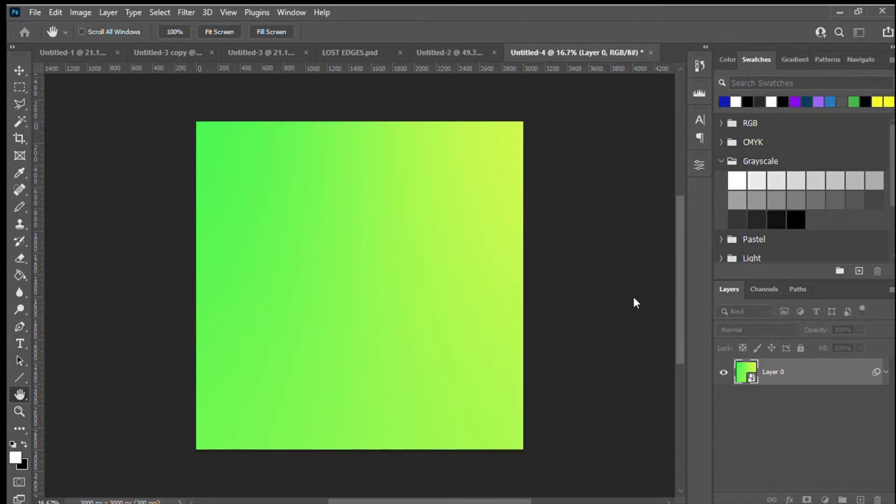
{"action": "key", "text": "ctrl+z"}
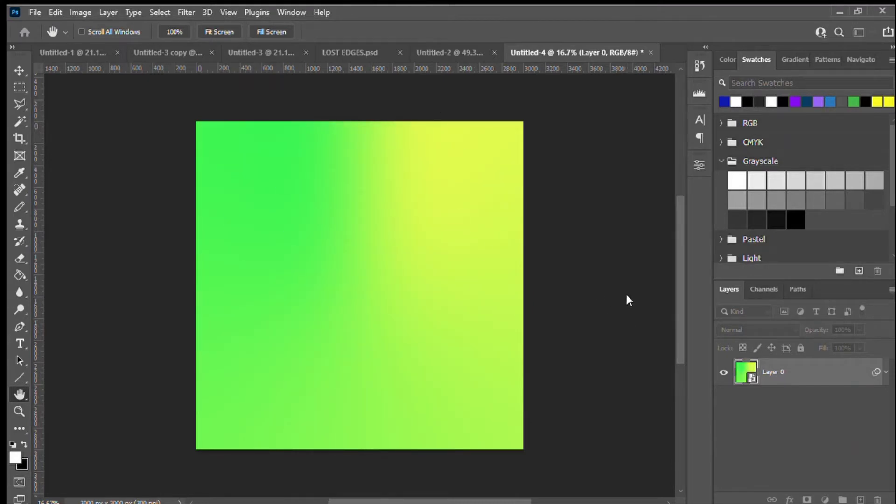
{"action": "key", "text": "ctrl+z"}
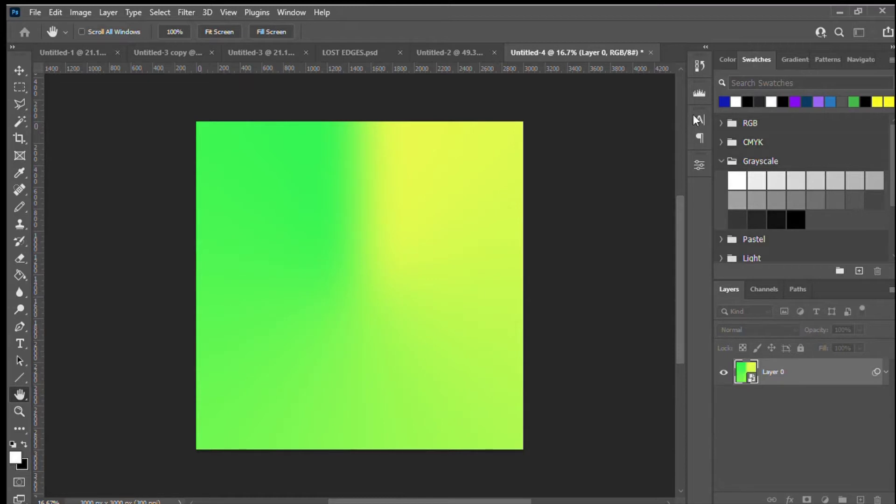
{"action": "key", "text": "v"}
{"action": "left_click", "coordinate": [886, 373]}
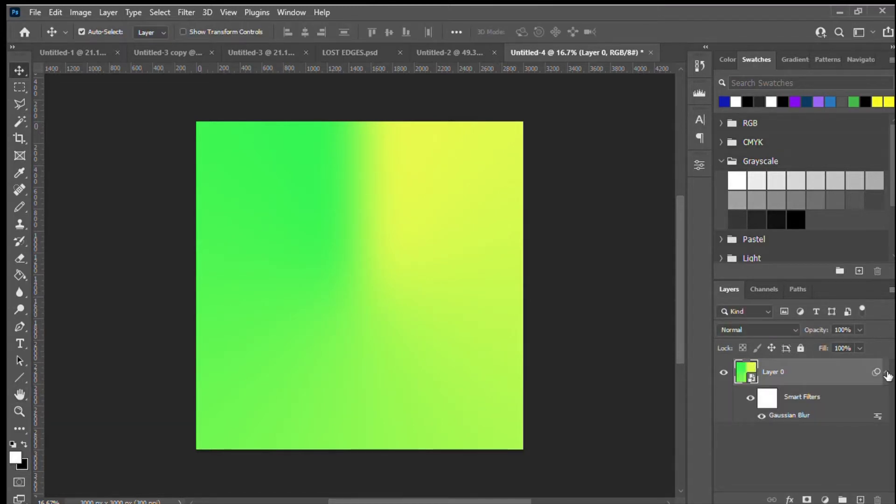
{"action": "left_click", "coordinate": [887, 373]}
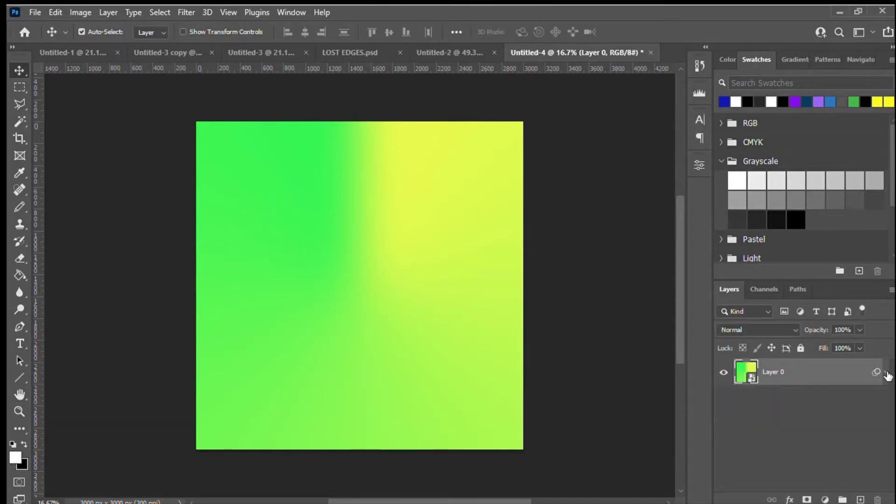
Step: Add a Gradient Map adjustment in purple and magenta above the gradient and set its blend mode to Multiply
{"action": "left_click", "coordinate": [822, 475]}
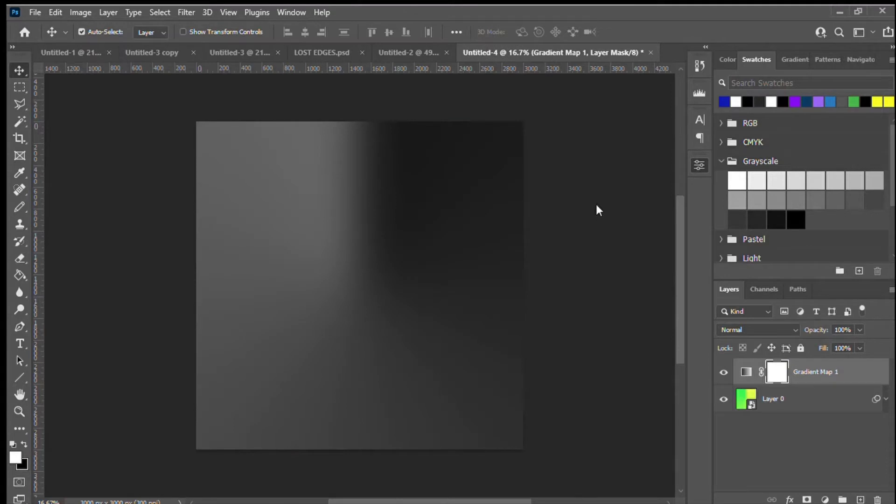
{"action": "key", "text": "i"}
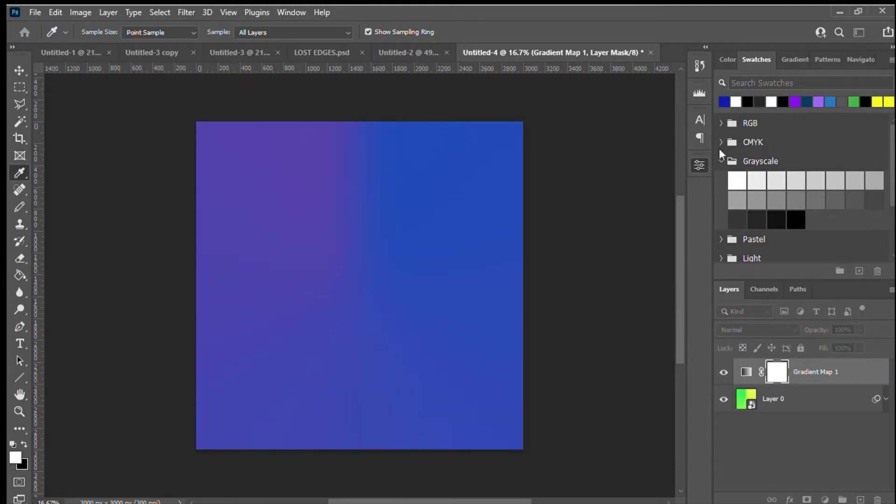
{"action": "key", "text": "v"}
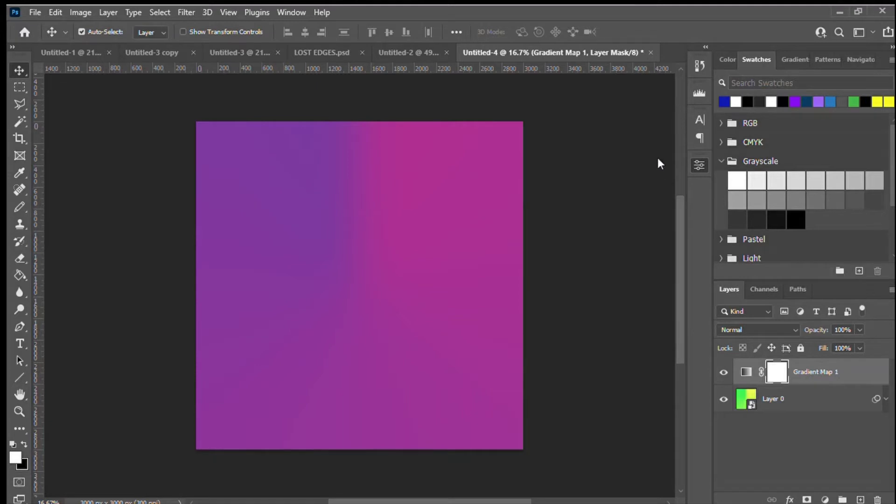
{"action": "left_click", "coordinate": [764, 322]}
{"action": "left_click", "coordinate": [738, 232]}
{"action": "key", "text": "alt+shift+m"}
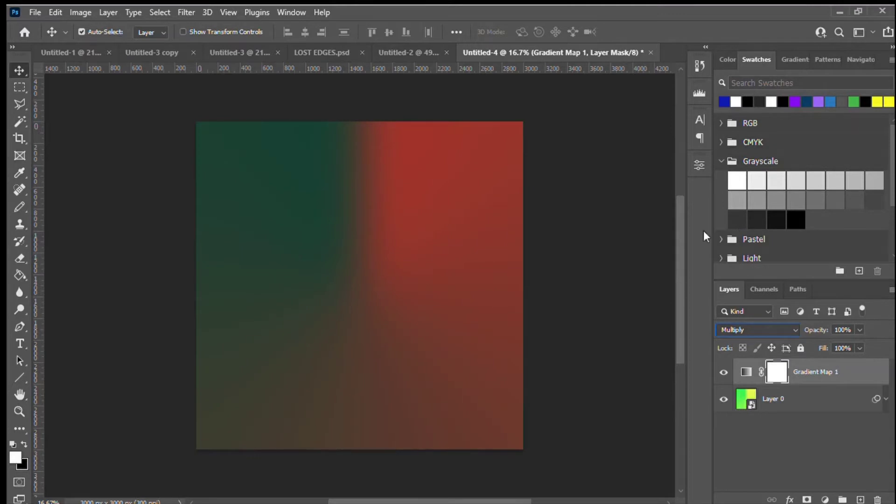
Step: Inspect the blended background up close and compare it with and without the Gradient Map layer
{"action": "left_click", "coordinate": [19, 86]}
{"action": "left_click", "coordinate": [16, 61]}
{"action": "key", "text": "ctrl"}
{"action": "key", "text": "ctrl+plus"}
{"action": "key", "text": "ctrl+plus"}
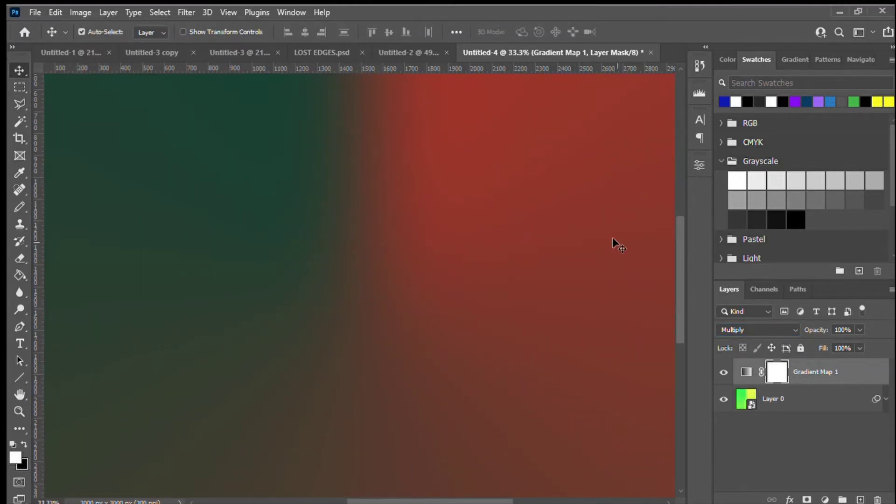
{"action": "key", "text": "ctrl+0"}
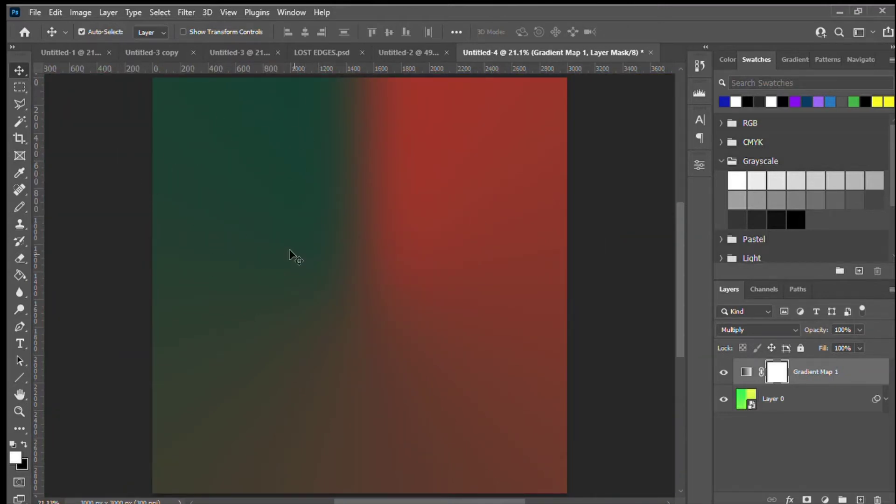
{"action": "left_click", "coordinate": [724, 373]}
{"action": "left_click", "coordinate": [724, 372]}
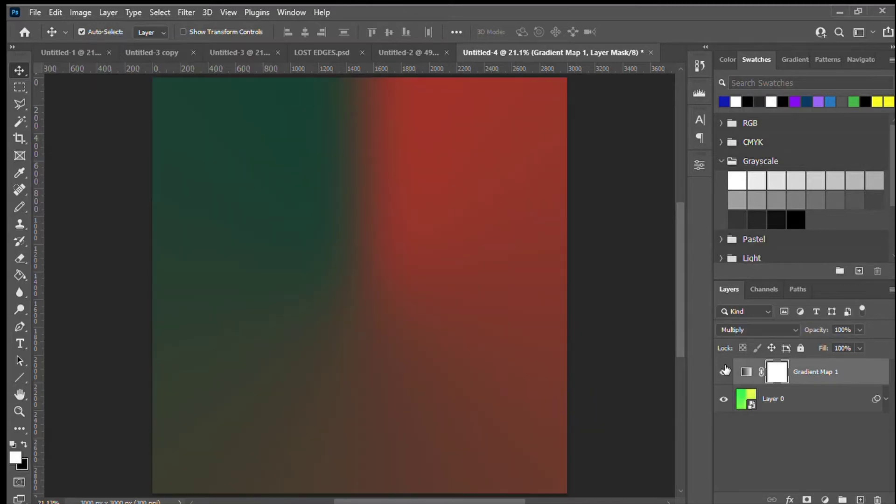
Step: Place the portrait photo above the Gradient Map and scale it up until it fills the whole canvas
{"action": "left_click", "coordinate": [12, 84]}
{"action": "left_click", "coordinate": [18, 69]}
{"action": "key", "text": "ctrl+t"}
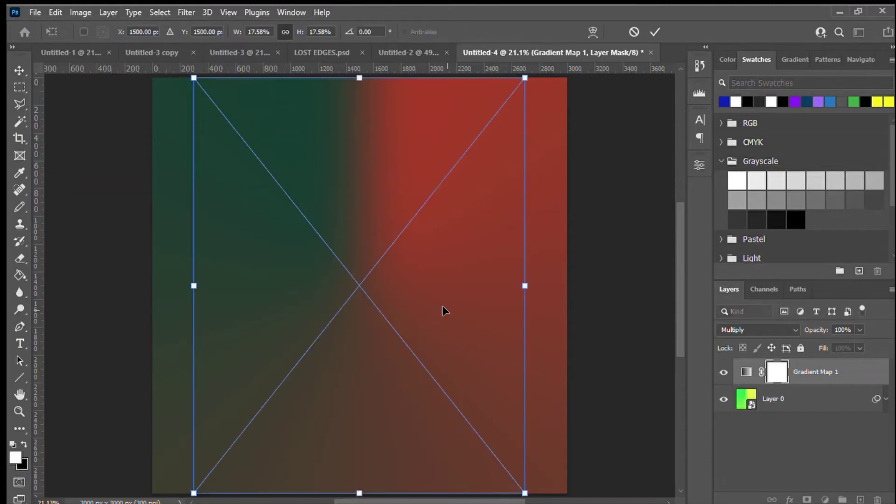
{"action": "key", "text": "Return"}
{"action": "key", "text": "ctrl+minus"}
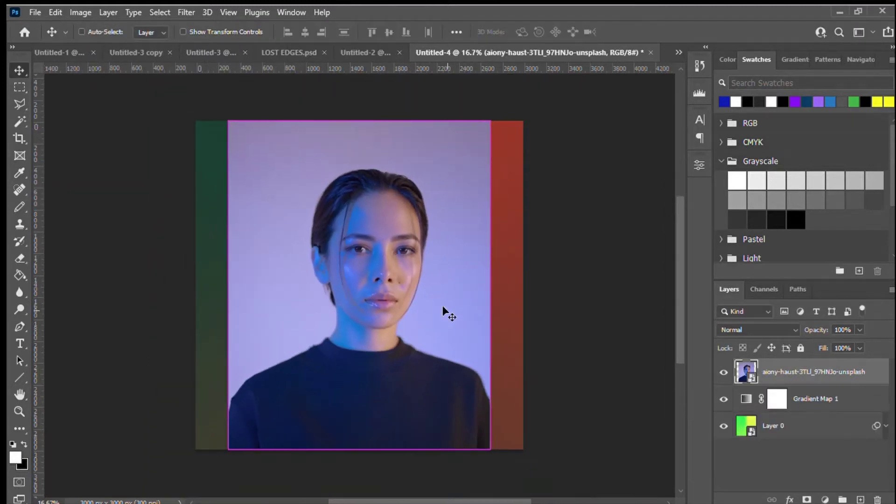
{"action": "key", "text": "ctrl+minus"}
{"action": "key", "text": "ctrl+t"}
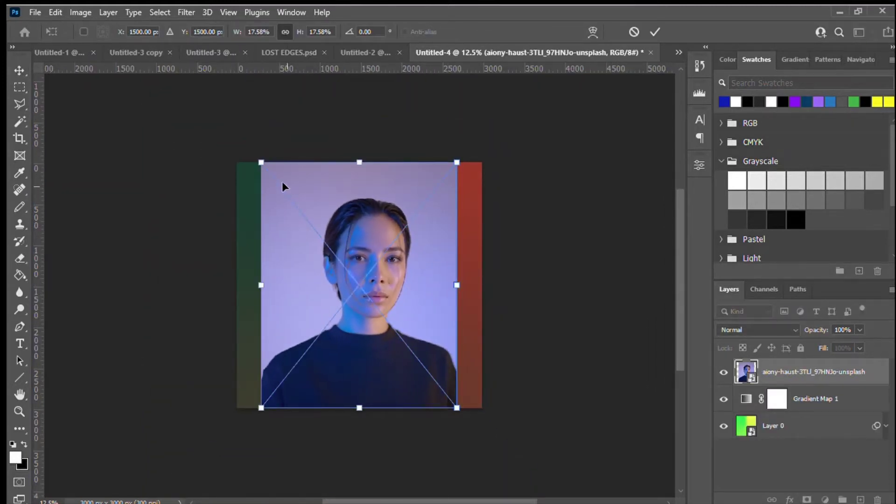
{"action": "left_click_drag", "start_coordinate": [260, 162], "coordinate": [221, 135]}
{"action": "key", "text": "Escape"}
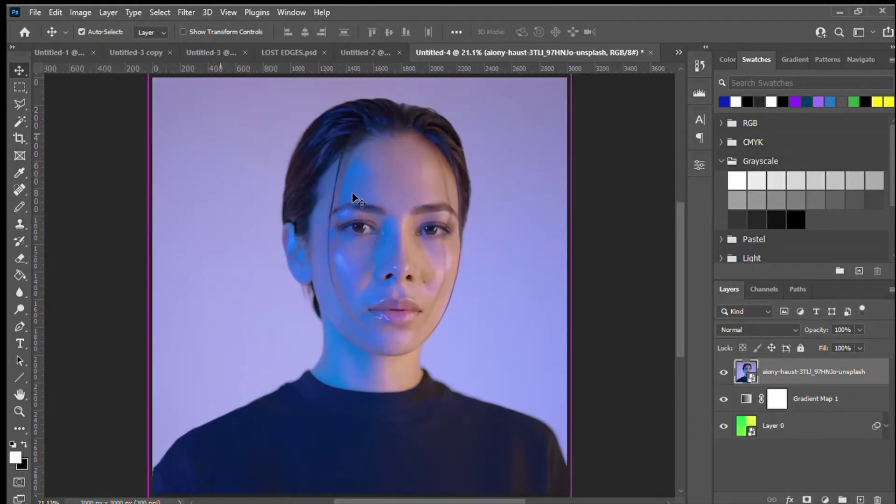
{"action": "left_click_drag", "start_coordinate": [306, 143], "coordinate": [304, 140]}
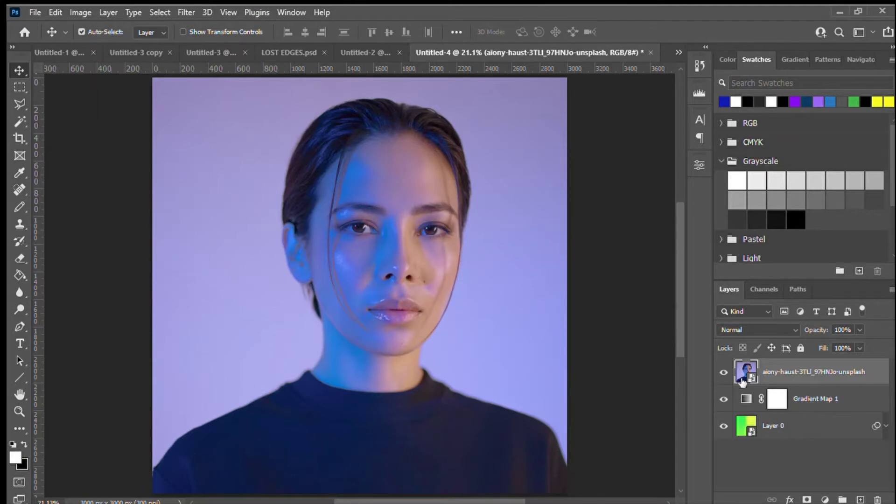
Step: Compare the canvas with the portrait hidden and shown, and set the portrait layer's blend mode to Color Dodge
{"action": "left_click", "coordinate": [724, 372]}
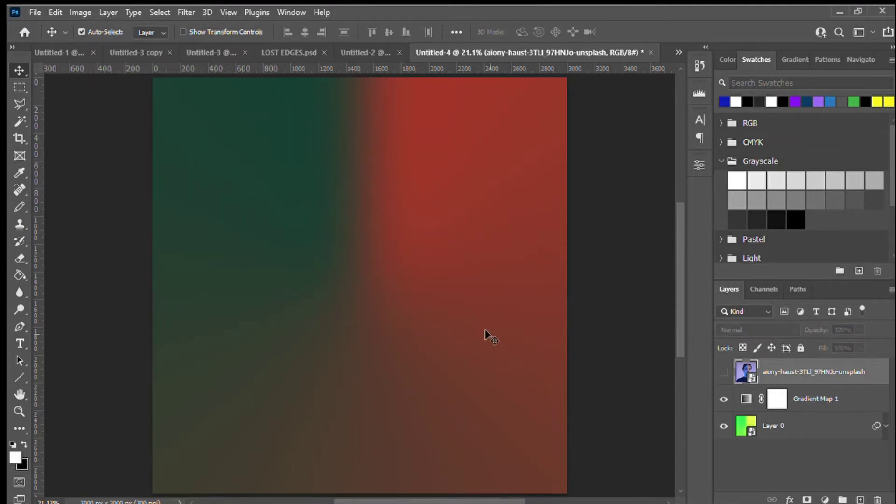
{"action": "left_click", "coordinate": [725, 372]}
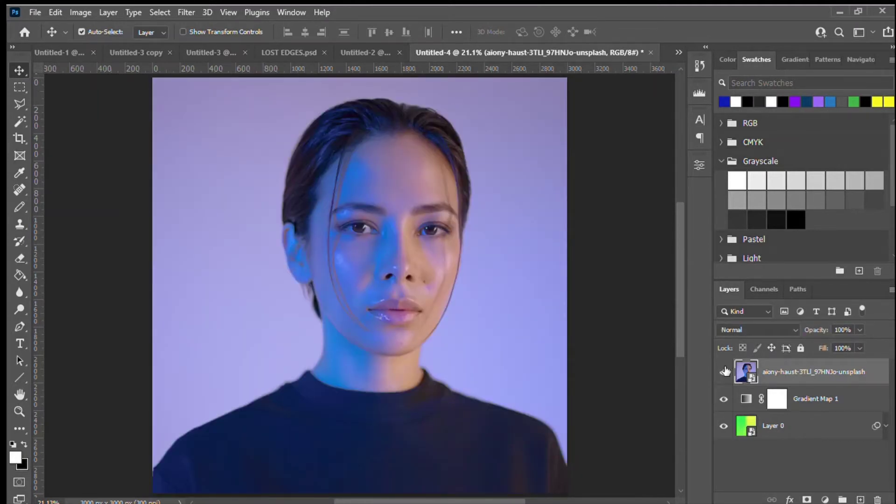
{"action": "left_click", "coordinate": [755, 329]}
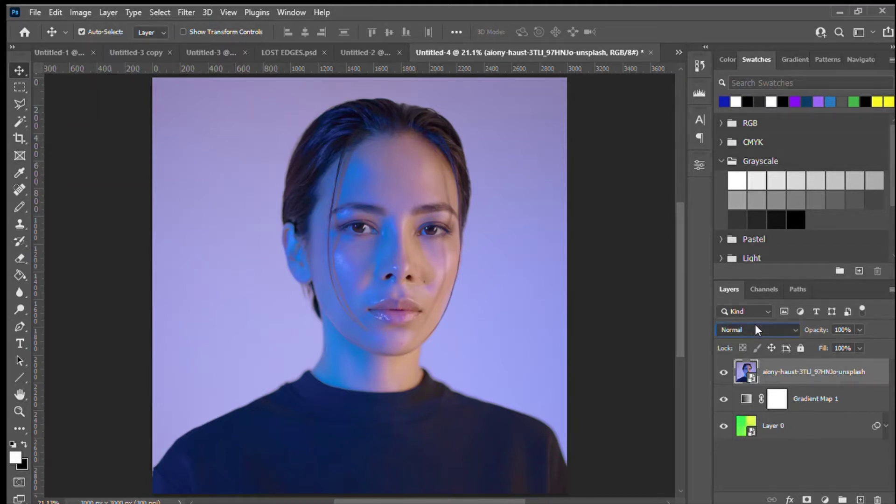
{"action": "key", "text": "Down"}
{"action": "key", "text": "Down"}
{"action": "key", "text": "Down"}
{"action": "key", "text": "Down"}
{"action": "key", "text": "Down"}
{"action": "key", "text": "Down"}
{"action": "key", "text": "Down"}
{"action": "key", "text": "Down"}
{"action": "key", "text": "Down"}
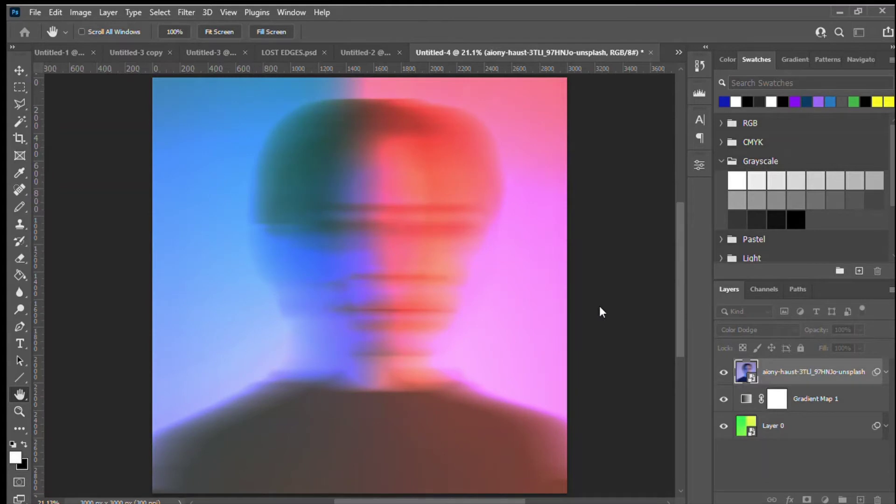
Step: Apply a horizontal Motion Blur smart filter to the portrait layer so the facial features smear sideways
{"action": "key", "text": "ctrl+plus"}
{"action": "key", "text": "ctrl+plus"}
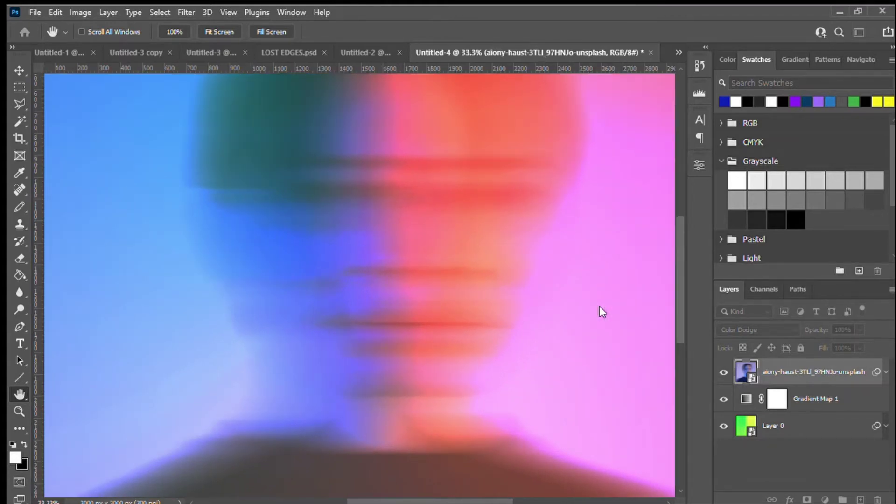
{"action": "key", "text": "ctrl+0"}
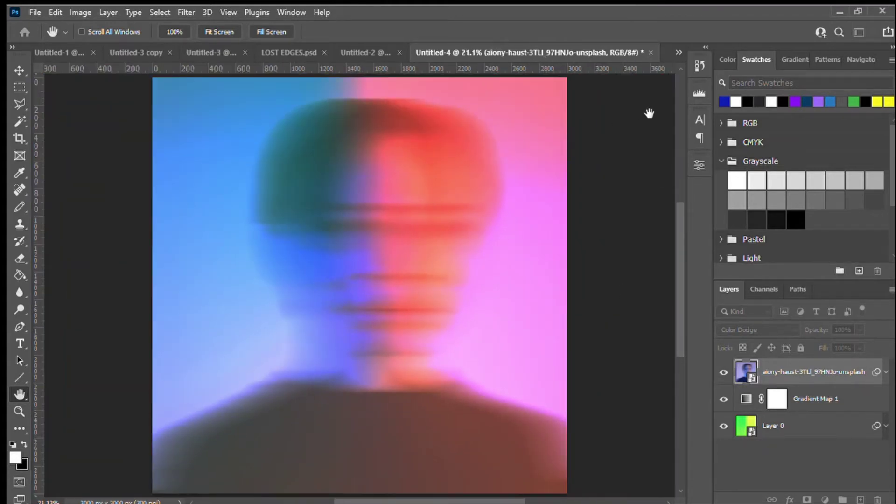
{"action": "key", "text": "Return"}
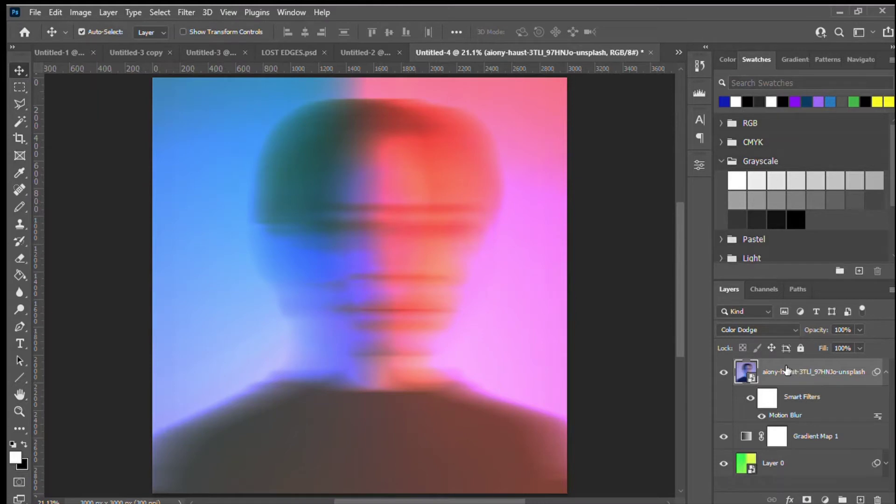
{"action": "double_click", "coordinate": [792, 417]}
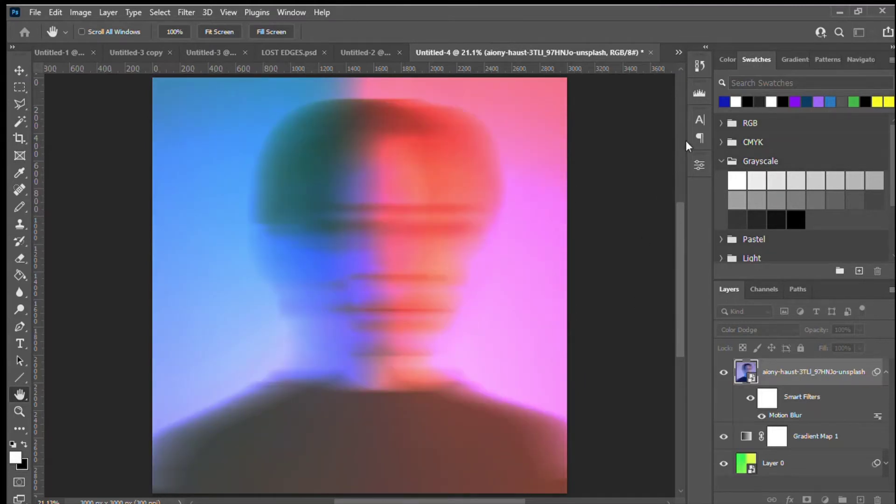
{"action": "key", "text": "Return"}
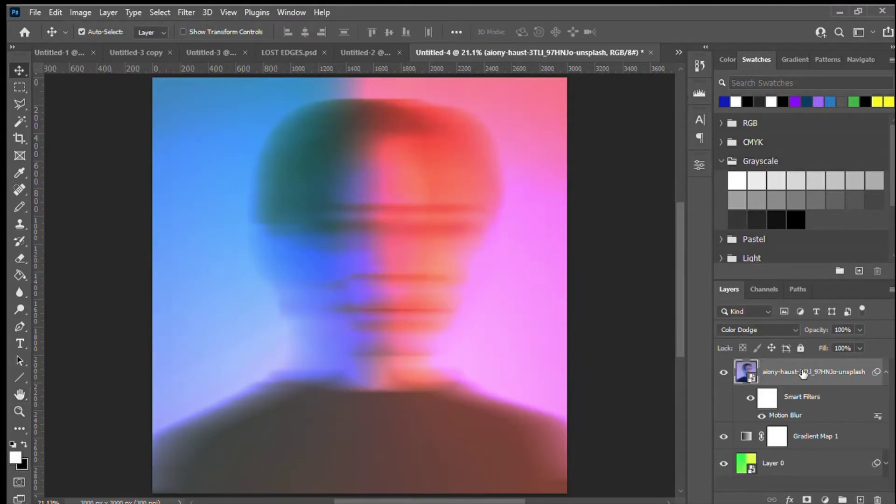
Step: Add a new layer above the portrait, fill it with mid-grey, and apply a strong monochromatic noise filter to it
{"action": "left_click", "coordinate": [861, 500]}
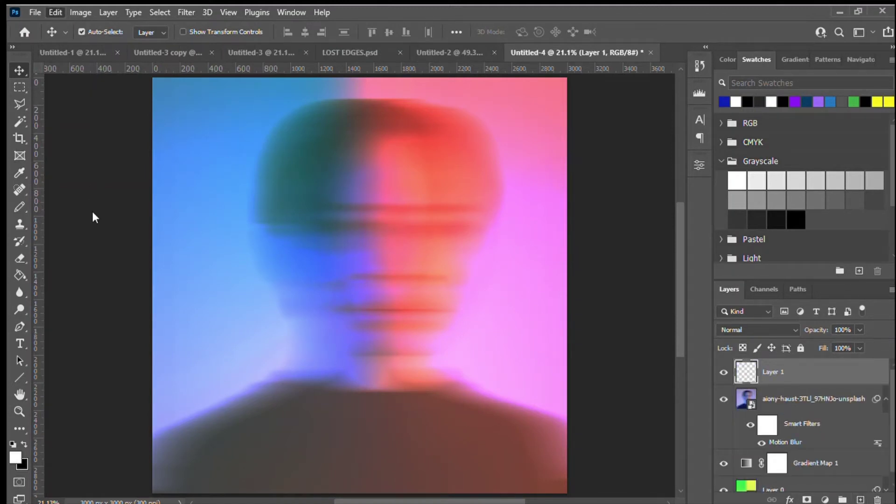
{"action": "key", "text": "i"}
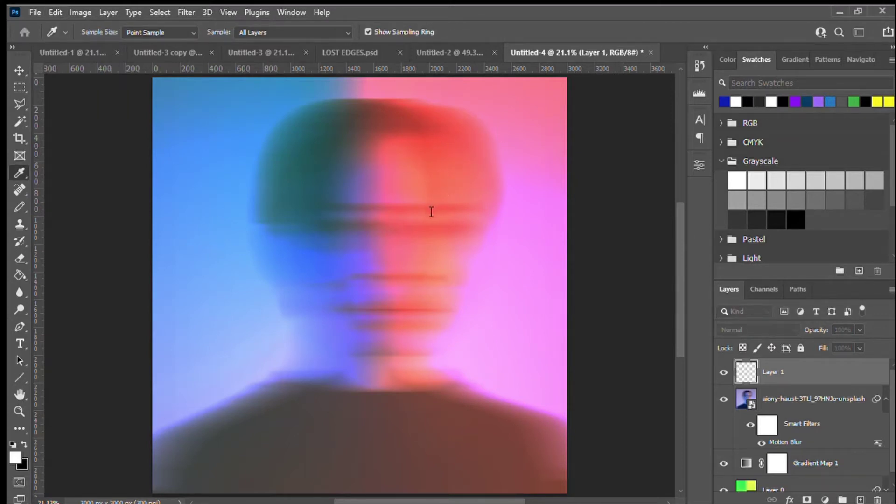
{"action": "key", "text": "v"}
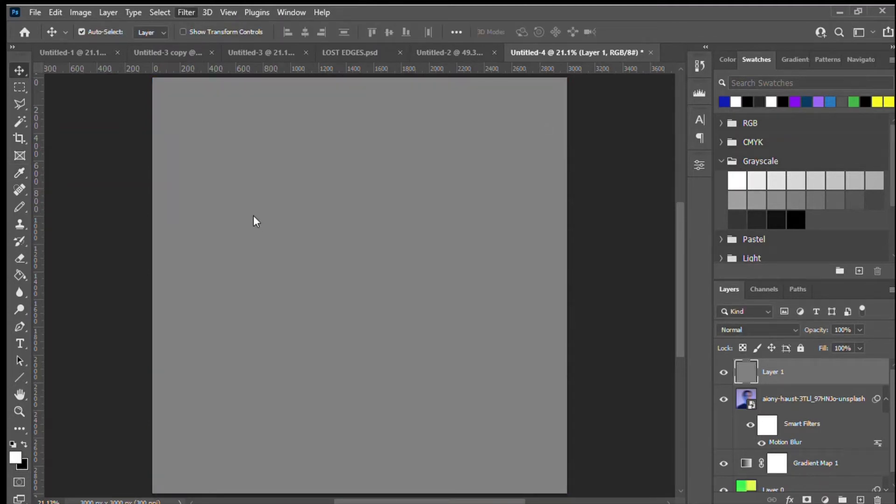
{"action": "key", "text": "ctrl+alt+f"}
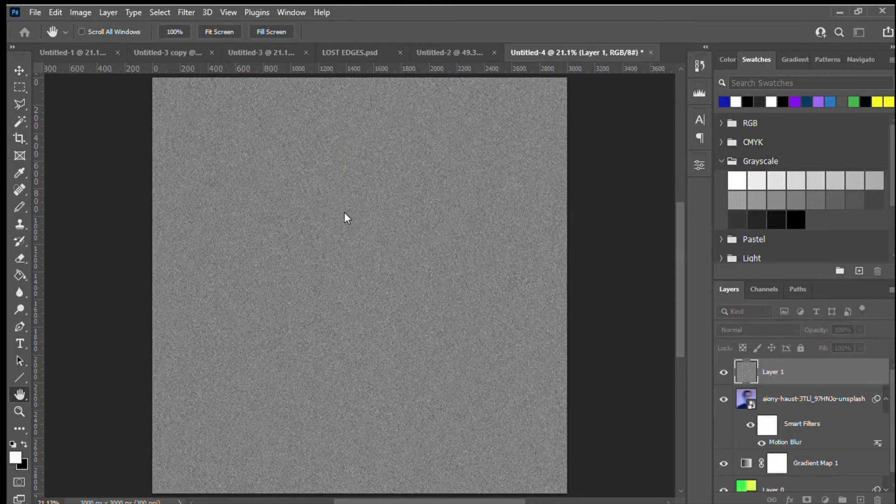
{"action": "key", "text": "ctrl+plus"}
{"action": "key", "text": "ctrl+plus"}
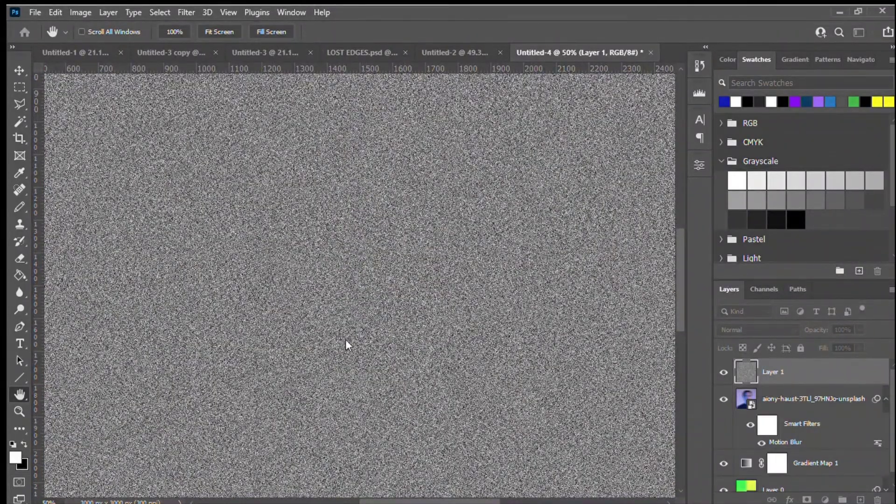
{"action": "key", "text": "ctrl+plus"}
{"action": "key", "text": "ctrl+plus"}
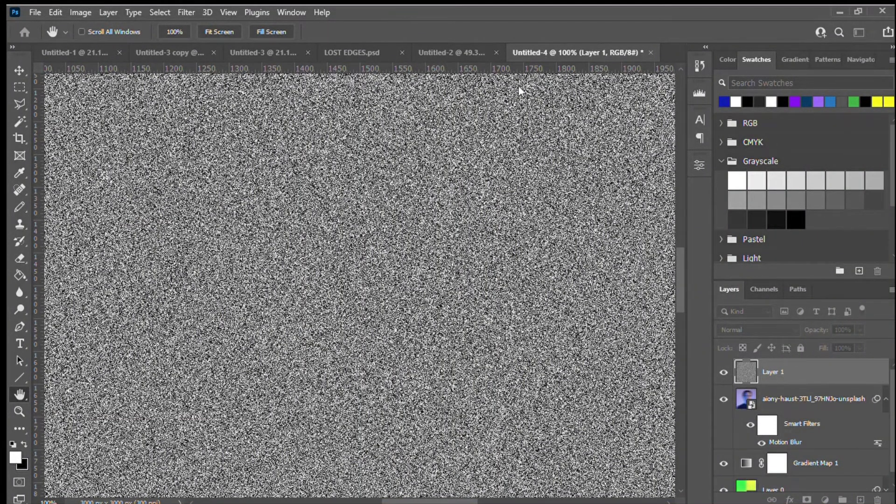
Step: Soften the noise layer with a slight blur filter and compare the magnified grain with and without the blur
{"action": "key", "text": "i"}
{"action": "key", "text": "v"}
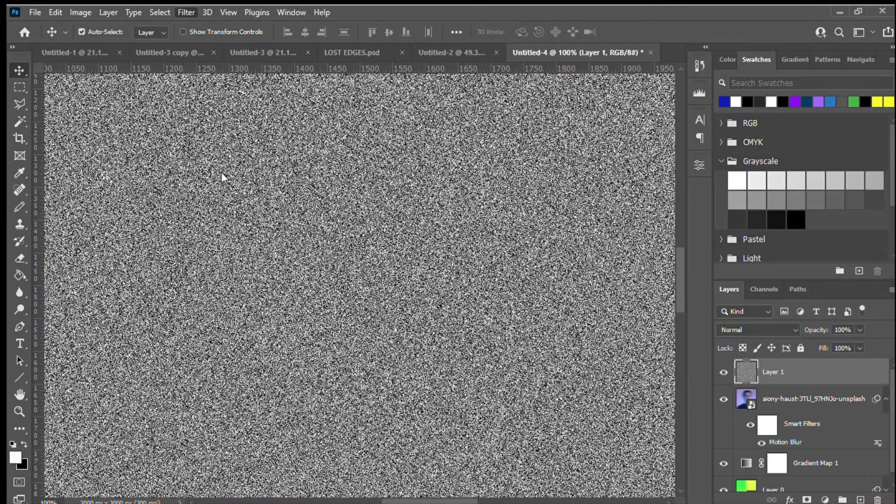
{"action": "key", "text": "h"}
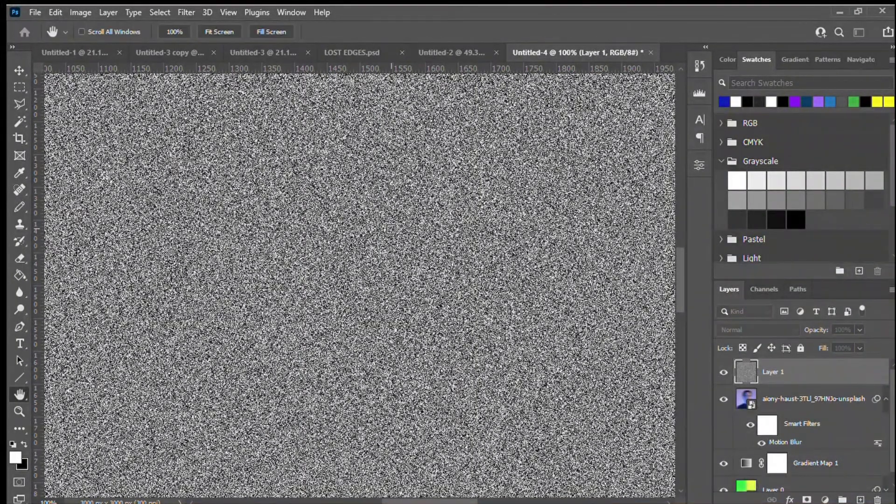
{"action": "key", "text": "ctrl+f"}
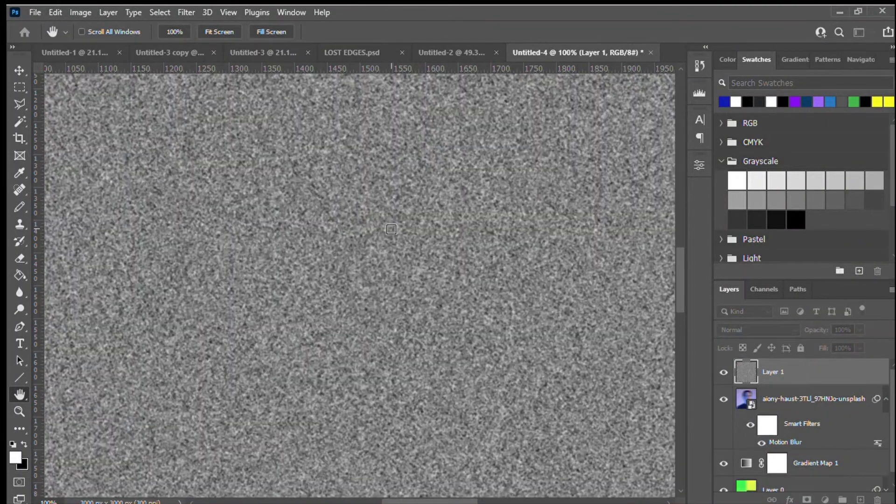
{"action": "key", "text": "ctrl+plus"}
{"action": "key", "text": "ctrl+plus"}
{"action": "key", "text": "ctrl+plus"}
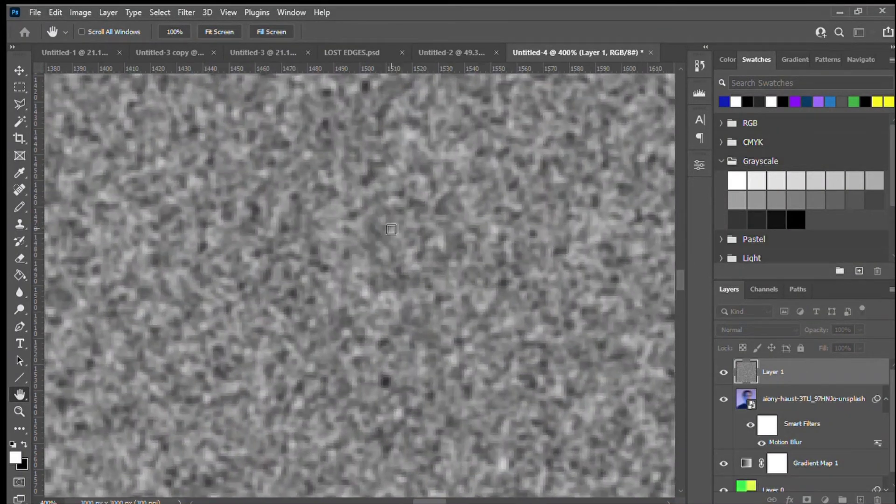
{"action": "key", "text": "ctrl+z"}
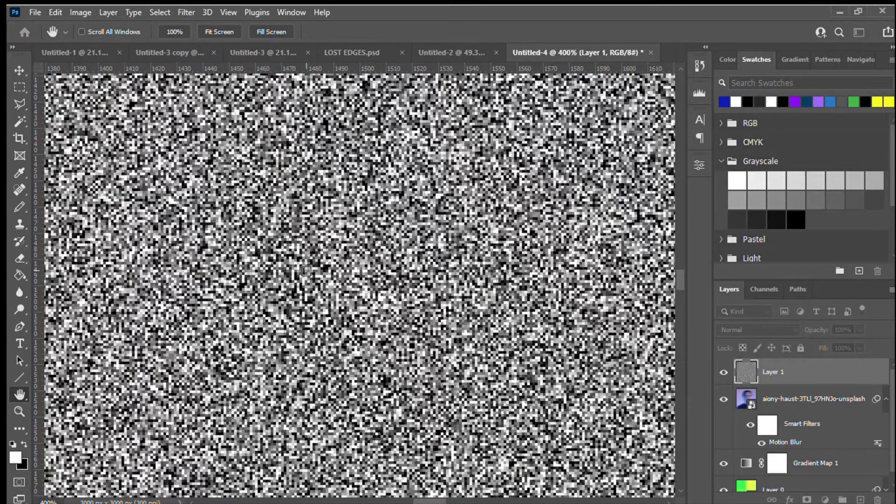
{"action": "key", "text": "ctrl+shift+z"}
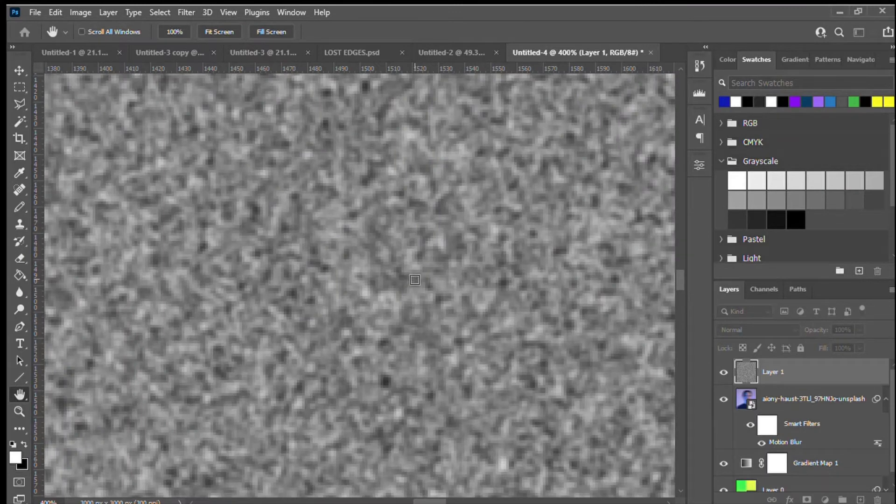
Step: Set the noise layer's blend mode to Soft Light and lower its opacity to 45%
{"action": "key", "text": "v"}
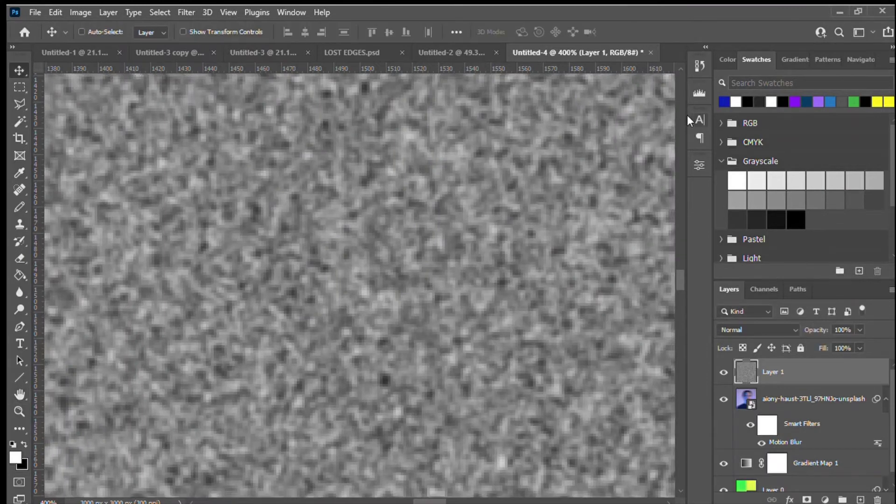
{"action": "key", "text": "ctrl+0"}
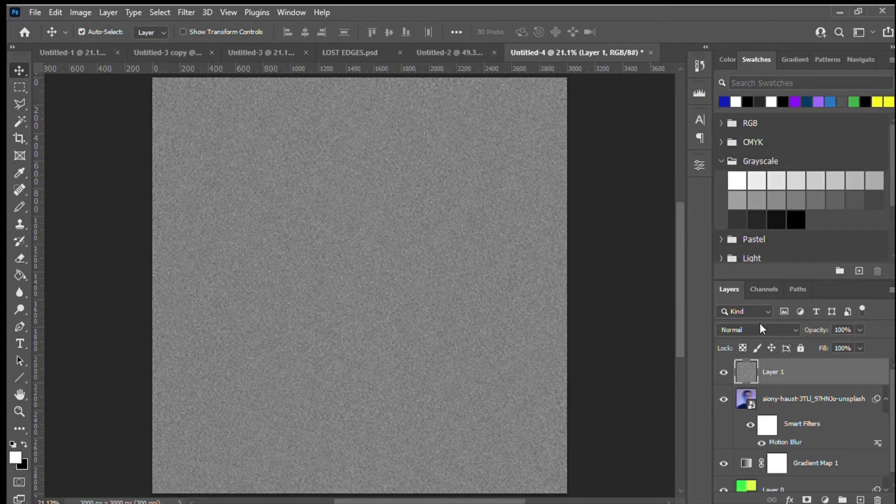
{"action": "scroll", "coordinate": [760, 324], "scroll_direction": "down", "scroll_amount": 12}
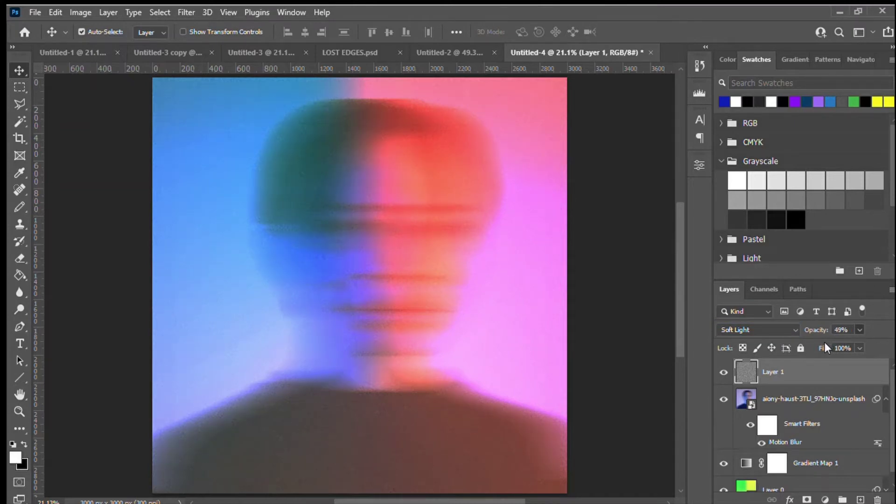
{"action": "key", "text": "ctrl+plus"}
{"action": "key", "text": "ctrl+plus"}
{"action": "key", "text": "ctrl+plus"}
{"action": "key", "text": "ctrl+plus"}
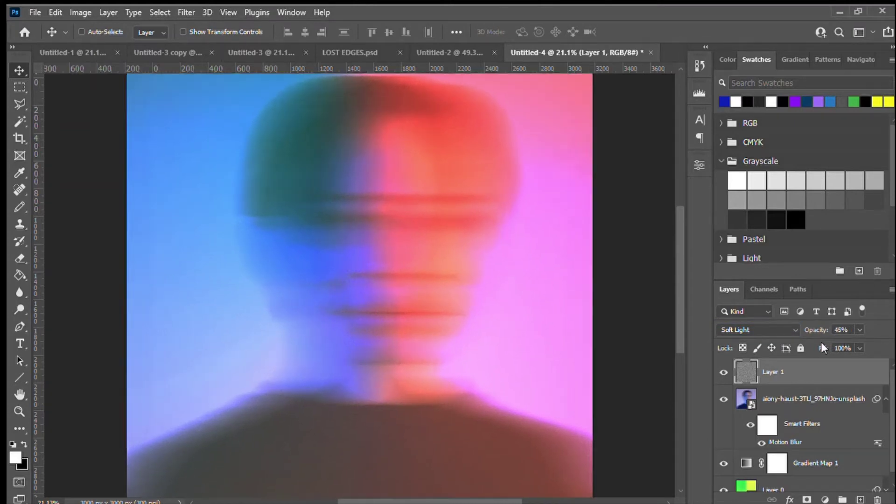
Step: Inspect the grain on the artwork up close with the noise layer hidden and shown
{"action": "key", "text": "ctrl+plus"}
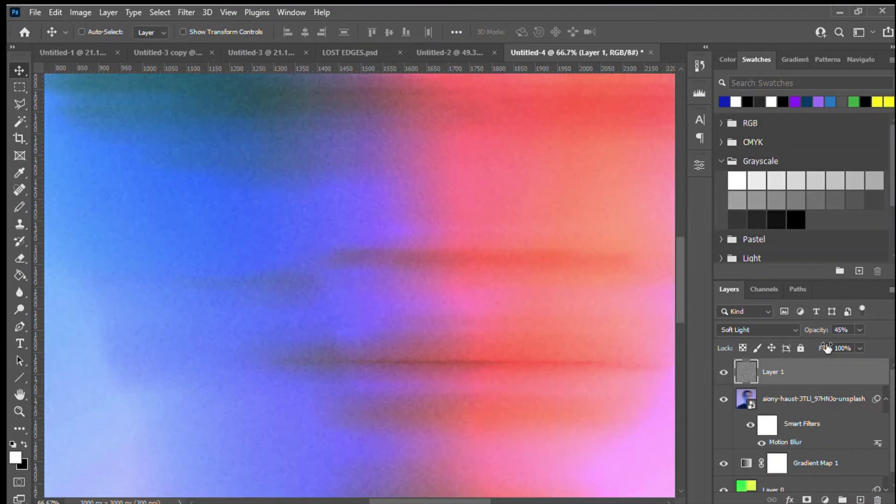
{"action": "left_click", "coordinate": [724, 372]}
{"action": "left_click", "coordinate": [724, 371]}
{"action": "key", "text": "ctrl+0"}
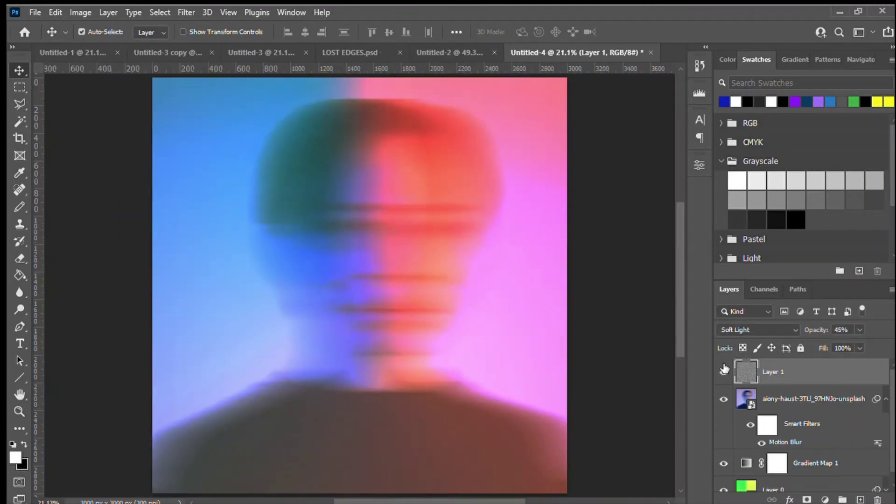
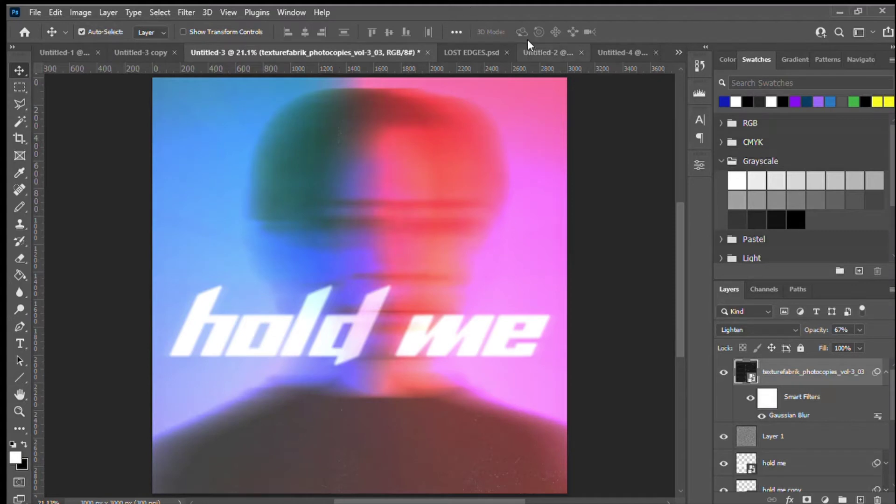
Step: Return to the Untitled-4 document, start a text layer above the noise layer, and set its font to Ammonite
{"action": "left_click", "coordinate": [597, 46]}
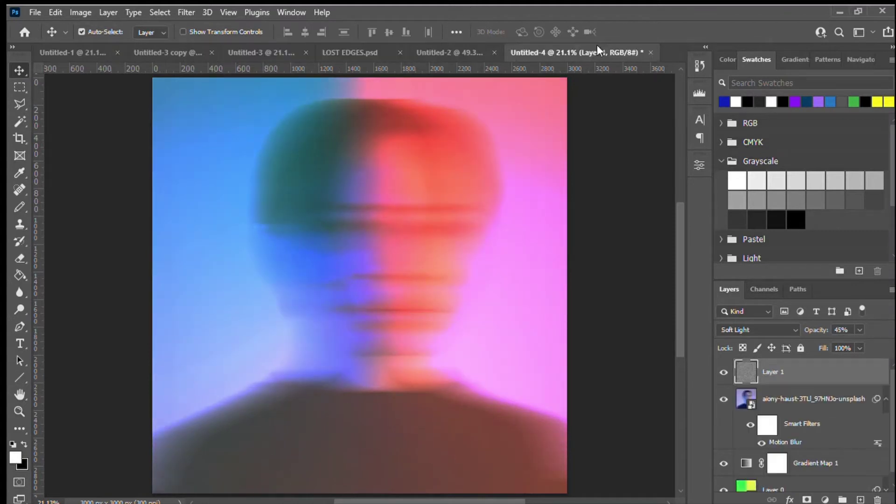
{"action": "left_click", "coordinate": [860, 500]}
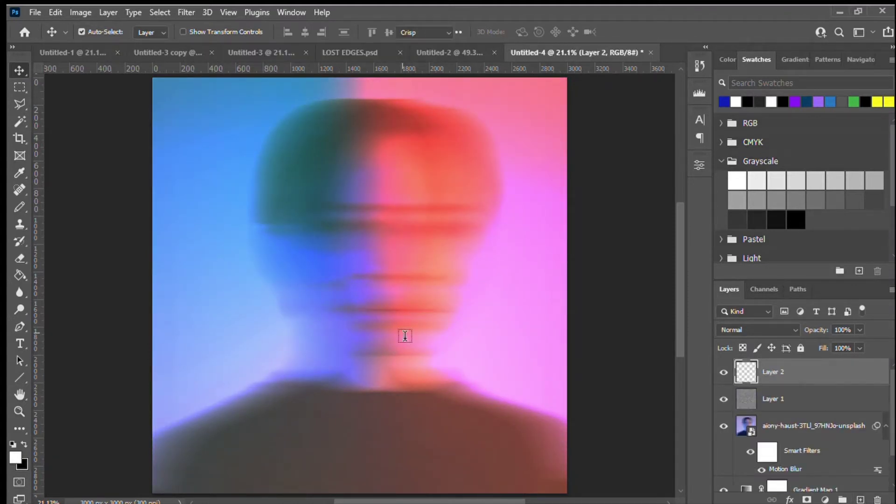
{"action": "key", "text": "t"}
{"action": "left_click", "coordinate": [210, 242]}
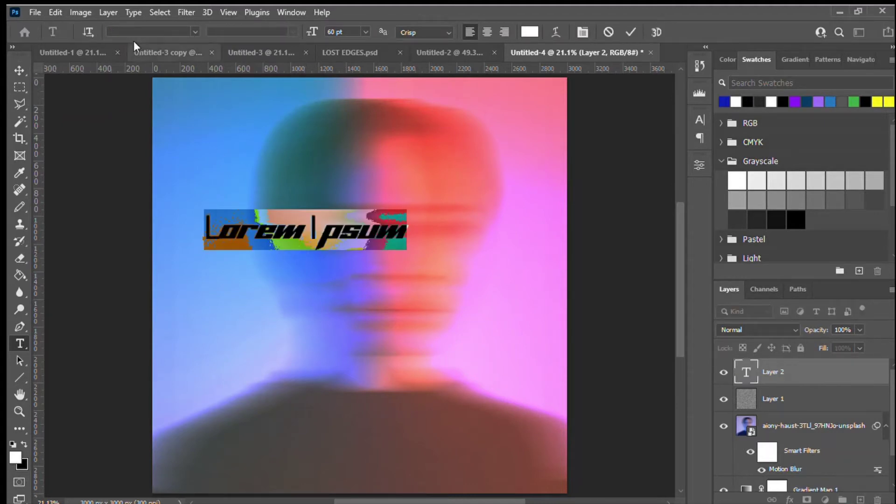
{"action": "type", "text": "am"}
{"action": "key", "text": "ctrl+a"}
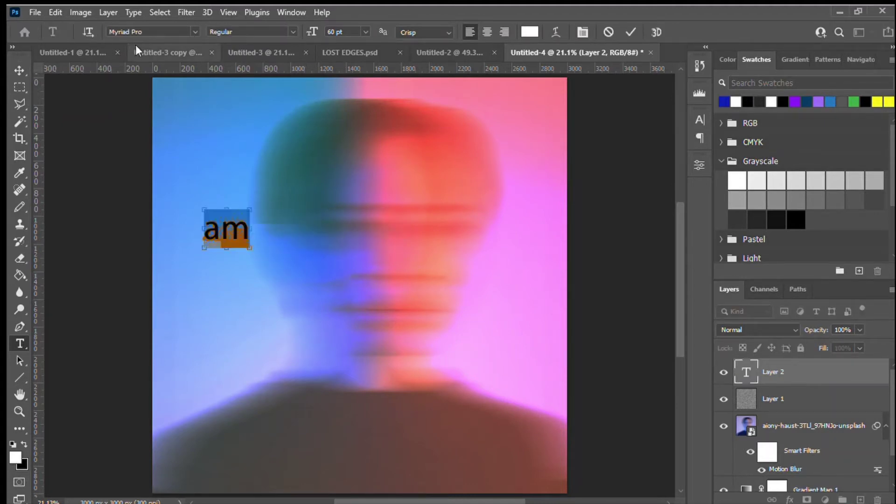
{"action": "type", "text": "am"}
{"action": "key", "text": "Return"}
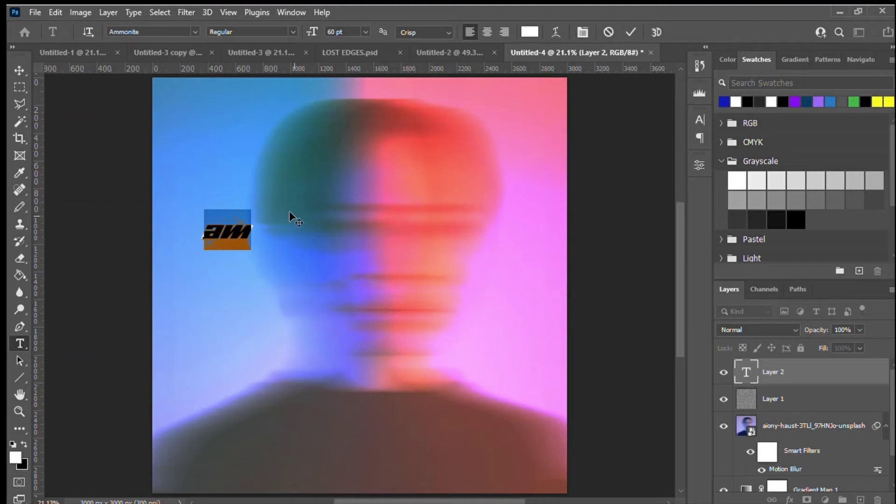
Step: Replace the placeholder text with "hold me" and commit the text layer
{"action": "key", "text": "ctrl+h"}
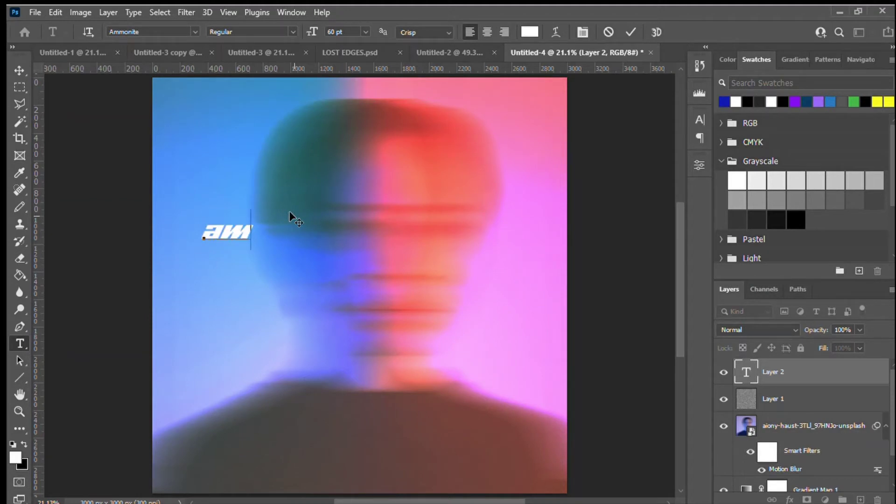
{"action": "key", "text": "BackSpace"}
{"action": "key", "text": "BackSpace"}
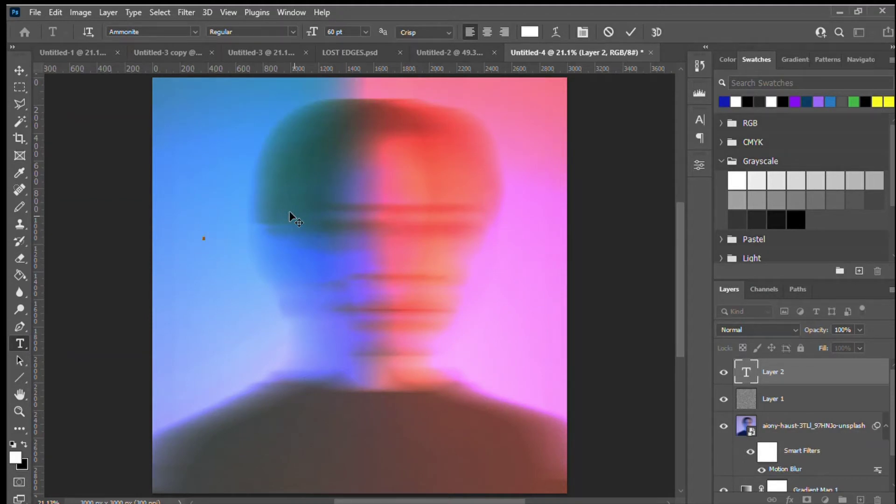
{"action": "type", "text": "hold me"}
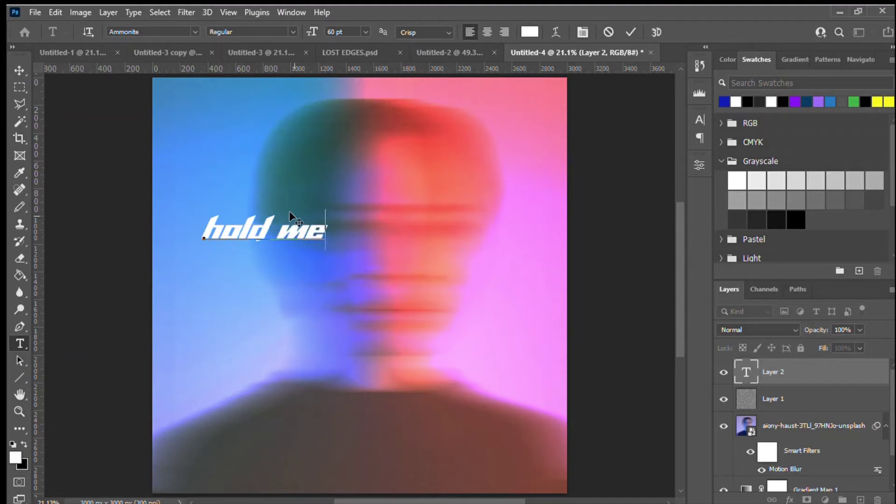
{"action": "left_click", "coordinate": [18, 69]}
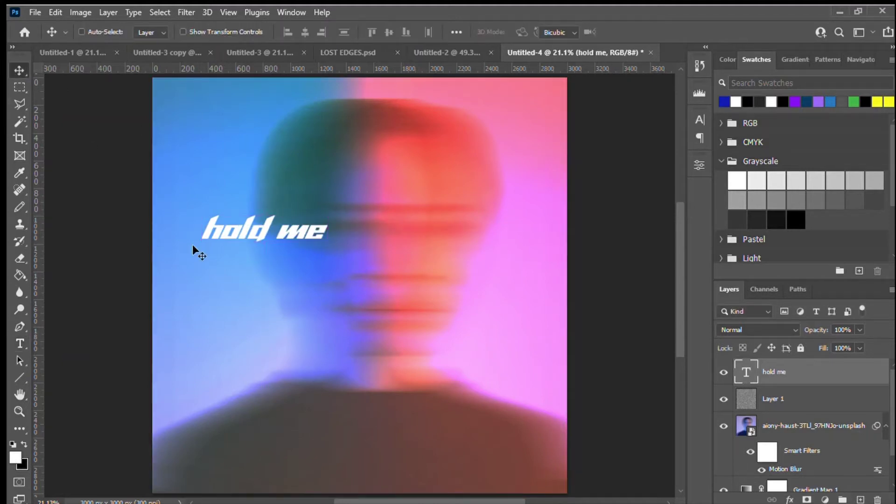
Step: Scale the "hold me" text up until it spans most of the canvas width across the face
{"action": "key", "text": "ctrl+t"}
{"action": "left_click_drag", "start_coordinate": [326, 248], "coordinate": [521, 348]}
{"action": "key", "text": "Return"}
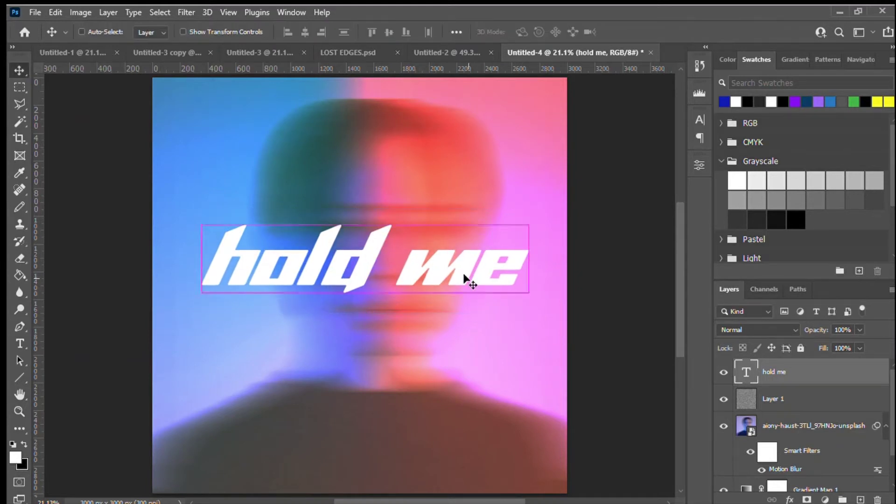
{"action": "key", "text": "a"}
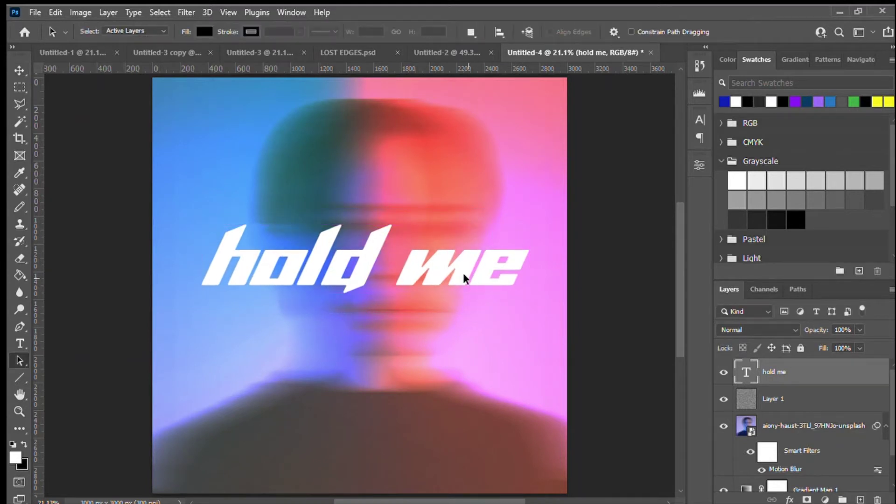
{"action": "left_click", "coordinate": [11, 71]}
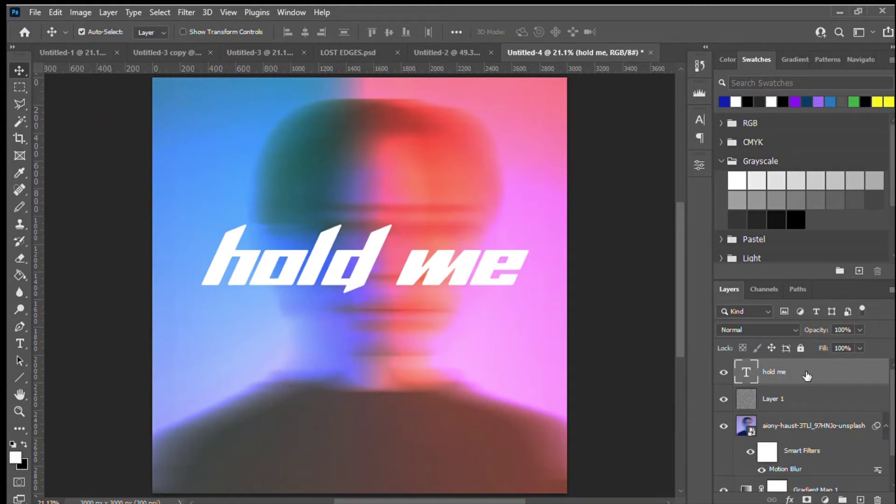
Step: Move the "hold me" text below the noise layer and try other stacking orders with the portrait layer
{"action": "left_click_drag", "start_coordinate": [806, 376], "coordinate": [811, 414]}
{"action": "left_click", "coordinate": [745, 373]}
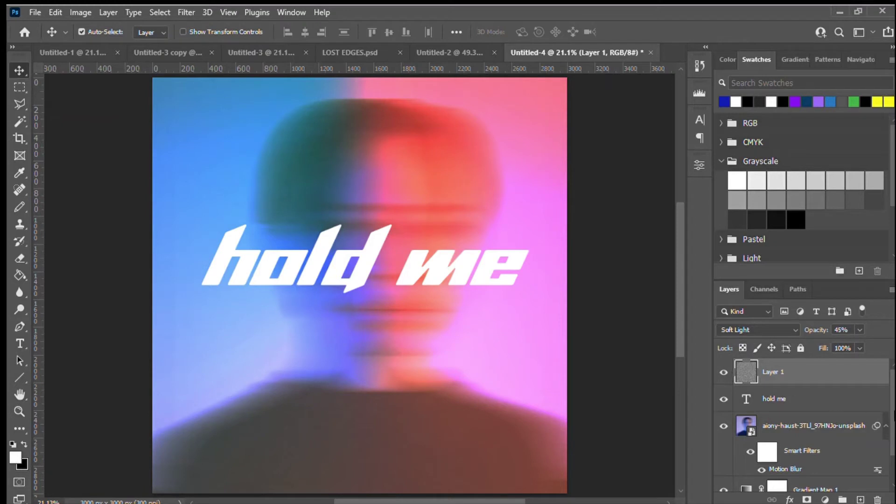
{"action": "left_click_drag", "start_coordinate": [795, 426], "coordinate": [798, 373]}
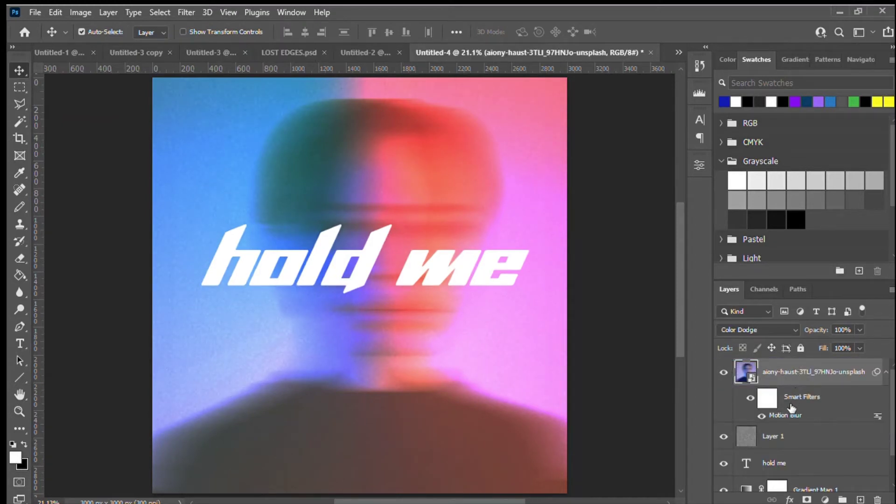
{"action": "mouse_move", "coordinate": [817, 371]}
{"action": "left_mouse_down"}
{"action": "mouse_move", "coordinate": [811, 465]}
{"action": "mouse_move", "coordinate": [803, 371]}
{"action": "left_mouse_up"}
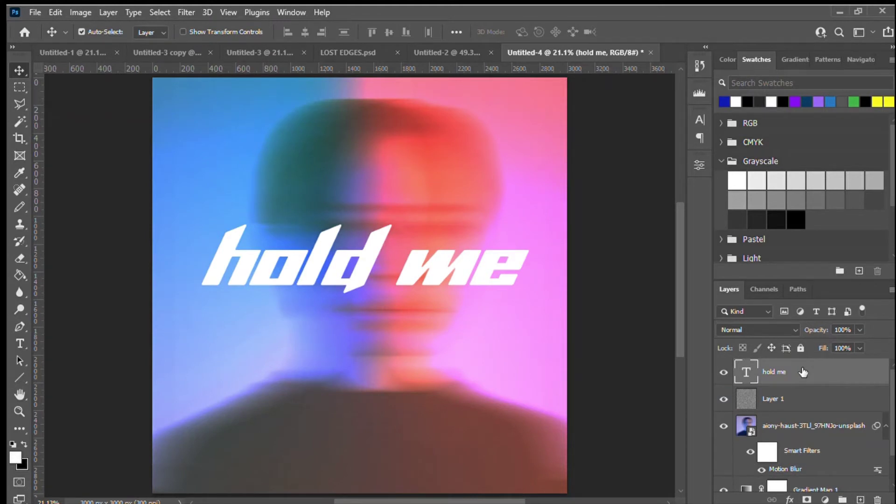
{"action": "left_click_drag", "start_coordinate": [804, 375], "coordinate": [804, 426]}
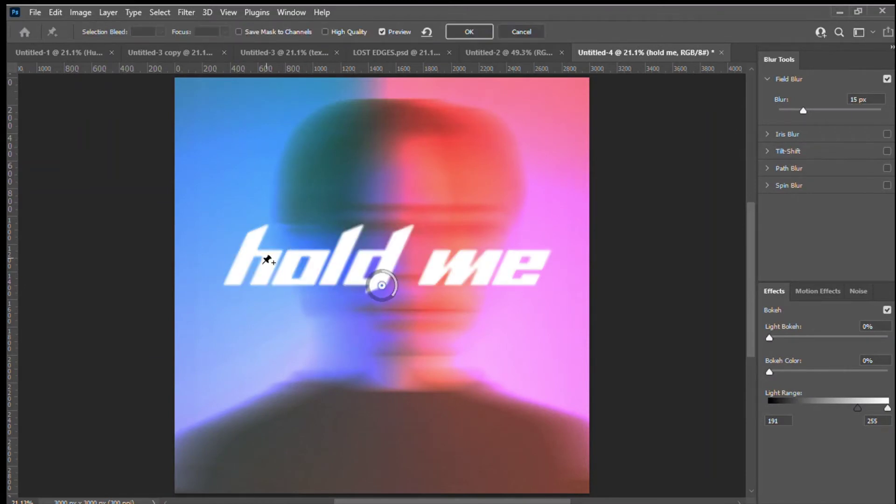
Step: Move the Field Blur pin onto the "h" and add pins on the final "e" and between the two words
{"action": "left_click_drag", "start_coordinate": [382, 285], "coordinate": [250, 258]}
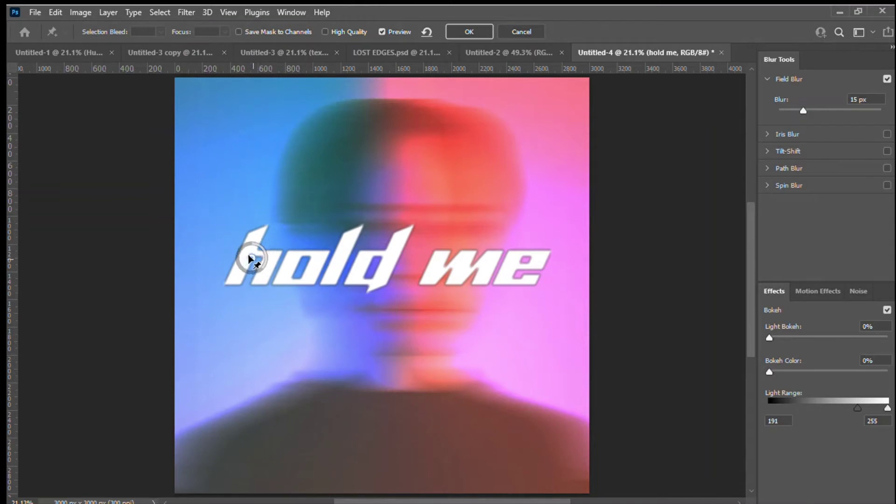
{"action": "left_click", "coordinate": [525, 269]}
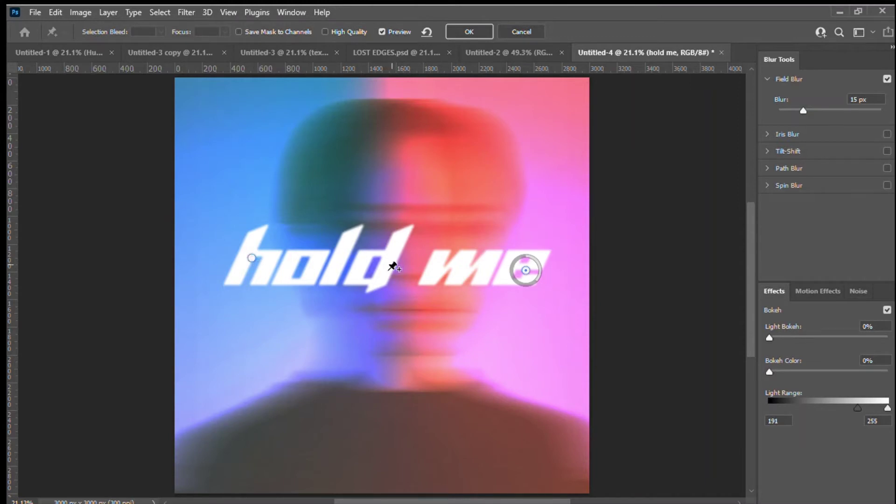
{"action": "left_click", "coordinate": [404, 262]}
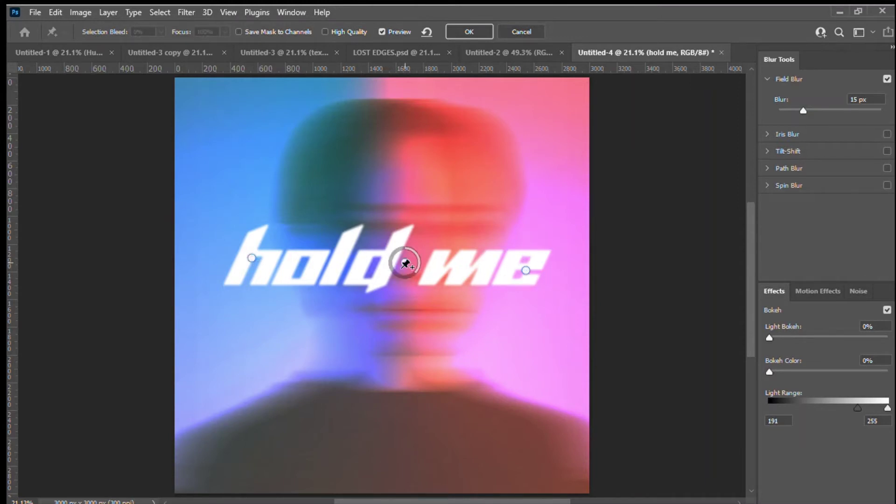
Step: Set the Field Blur to 17 px at the "h" pin, 41 px at the middle pin and 13 px at the final "e" pin
{"action": "left_click", "coordinate": [251, 259]}
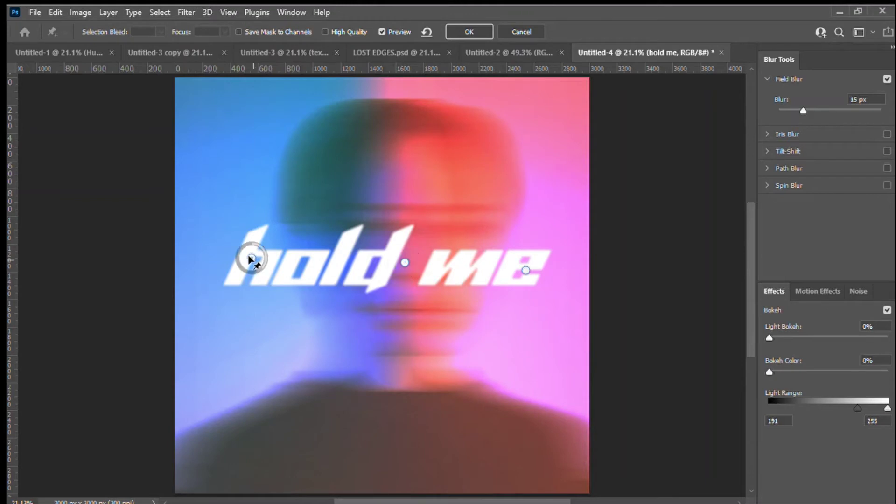
{"action": "mouse_move", "coordinate": [257, 265]}
{"action": "left_mouse_down"}
{"action": "mouse_move", "coordinate": [227, 258]}
{"action": "mouse_move", "coordinate": [228, 240]}
{"action": "mouse_move", "coordinate": [242, 235]}
{"action": "mouse_move", "coordinate": [233, 251]}
{"action": "mouse_move", "coordinate": [255, 274]}
{"action": "left_mouse_up"}
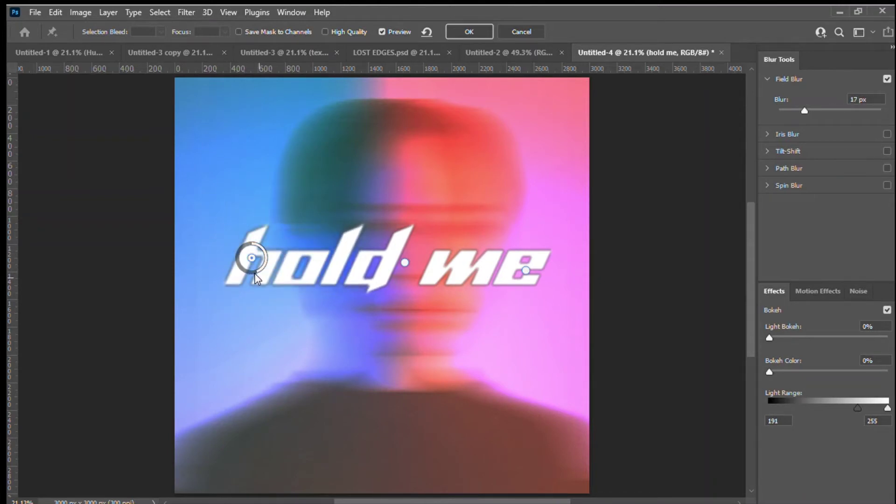
{"action": "left_click", "coordinate": [405, 263]}
{"action": "left_click_drag", "start_coordinate": [410, 270], "coordinate": [387, 275]}
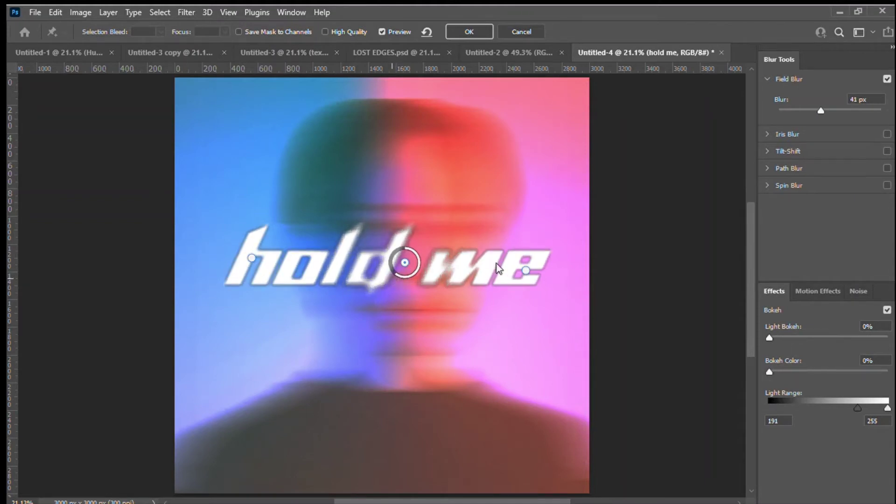
{"action": "left_click", "coordinate": [526, 270]}
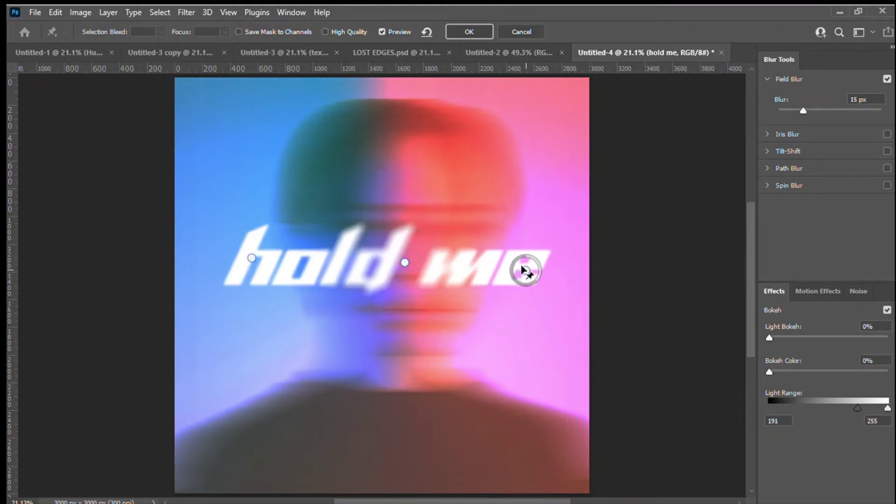
{"action": "left_click_drag", "start_coordinate": [536, 278], "coordinate": [519, 284]}
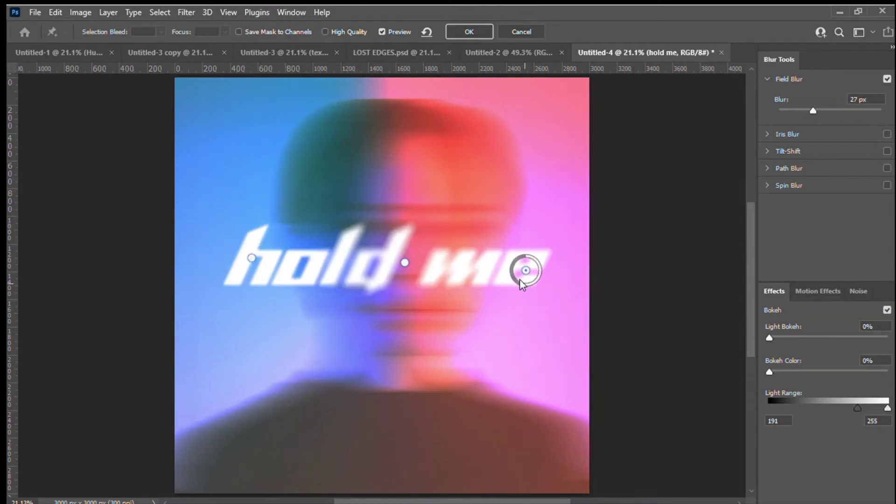
{"action": "left_click_drag", "start_coordinate": [516, 279], "coordinate": [526, 282]}
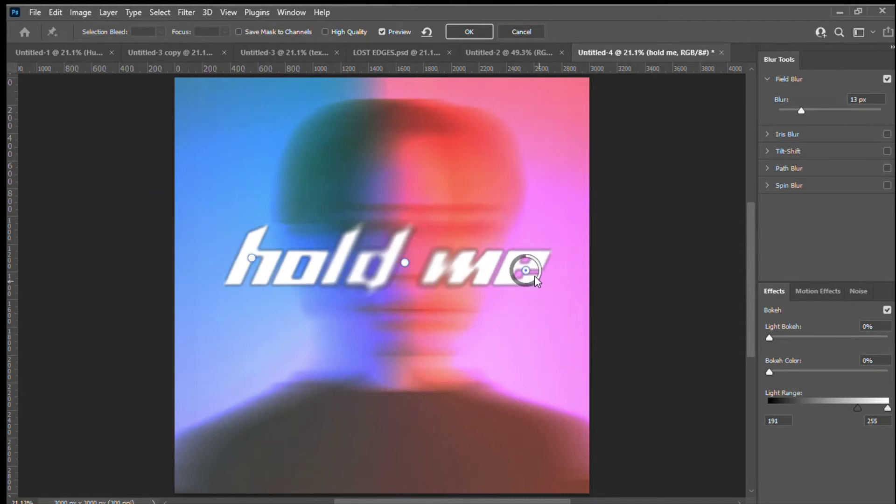
Step: Set the middle pin's blur to 18 px and the "h" pin's to 17 px, apply the filter, and inspect the title's softened edges
{"action": "left_click", "coordinate": [404, 262]}
{"action": "left_click_drag", "start_coordinate": [395, 276], "coordinate": [406, 281]}
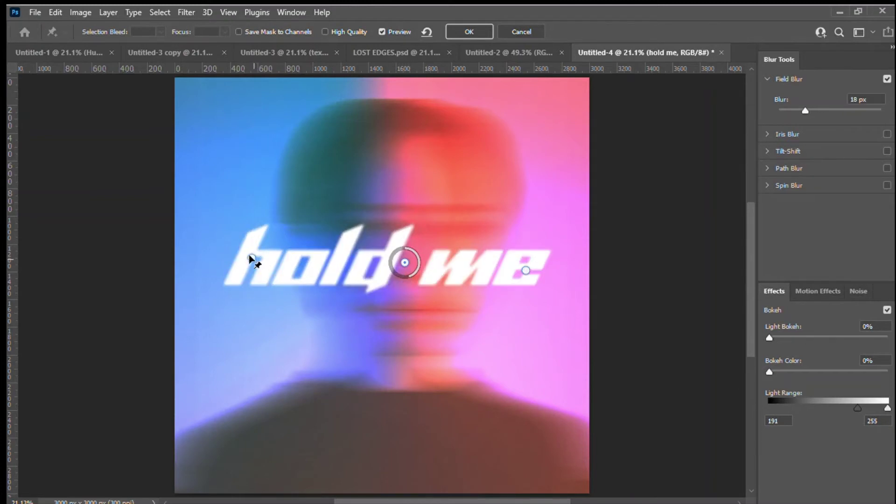
{"action": "left_click", "coordinate": [252, 258]}
{"action": "left_click_drag", "start_coordinate": [252, 266], "coordinate": [253, 267]}
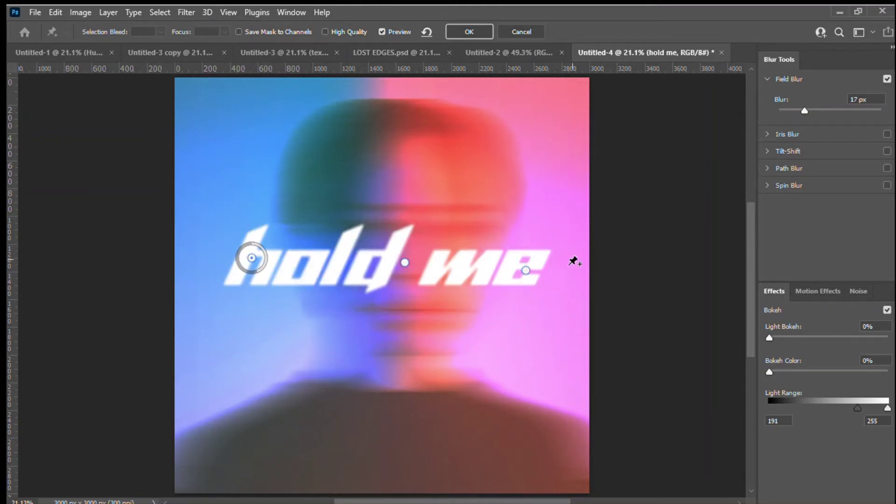
{"action": "left_click", "coordinate": [471, 29]}
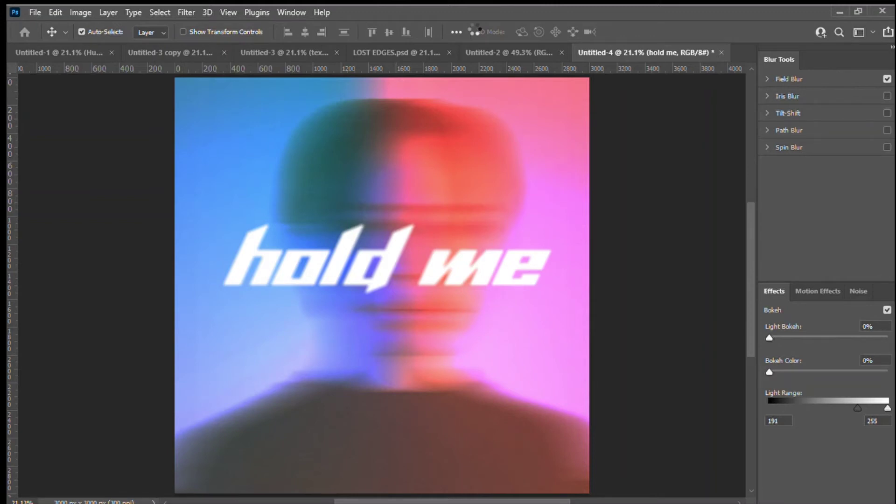
{"action": "key", "text": "ctrl+plus"}
{"action": "key", "text": "ctrl+plus"}
{"action": "key", "text": "ctrl+plus"}
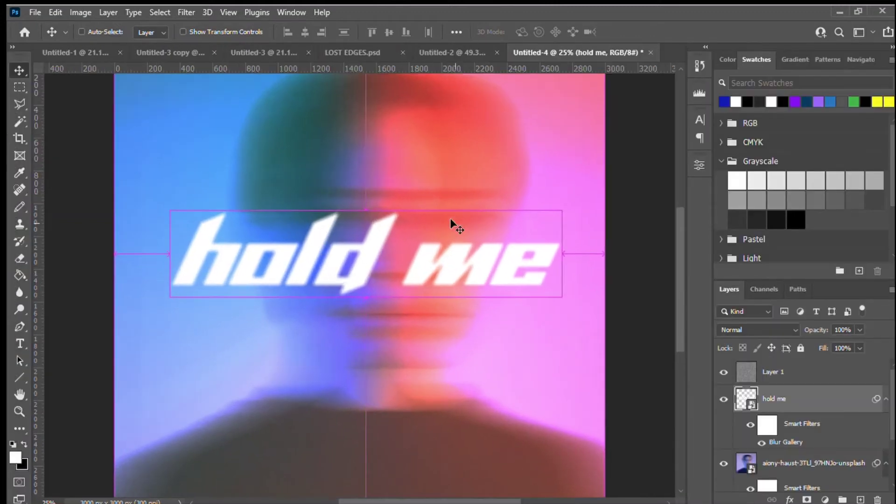
{"action": "key", "text": "ctrl+plus"}
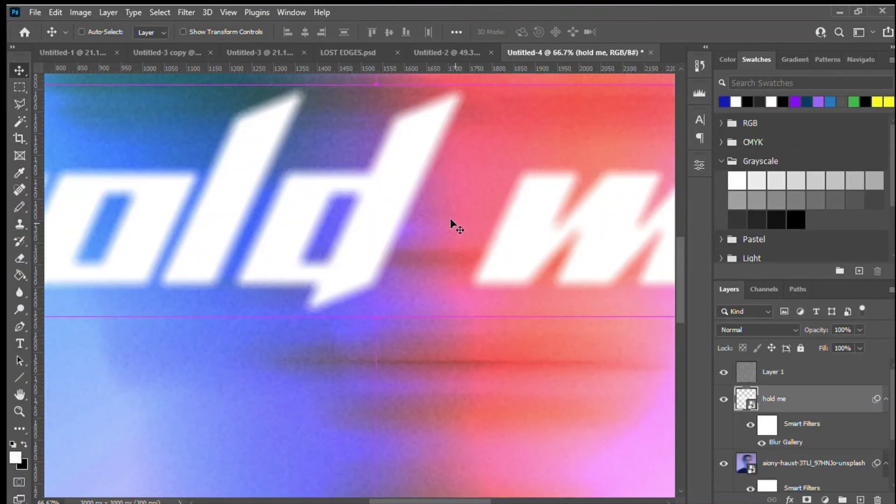
{"action": "key", "text": "ctrl+0"}
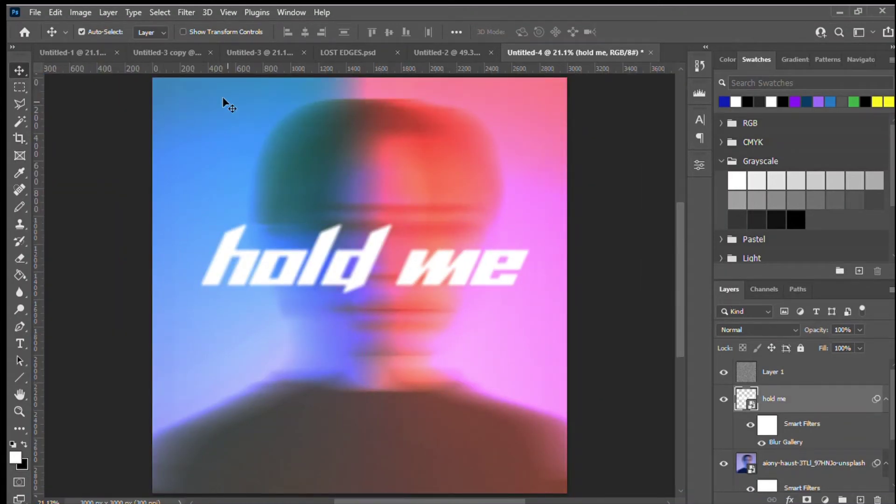
Step: Duplicate the "hold me" layer and apply a horizontal Motion Blur smart filter to the copy
{"action": "left_click", "coordinate": [886, 399]}
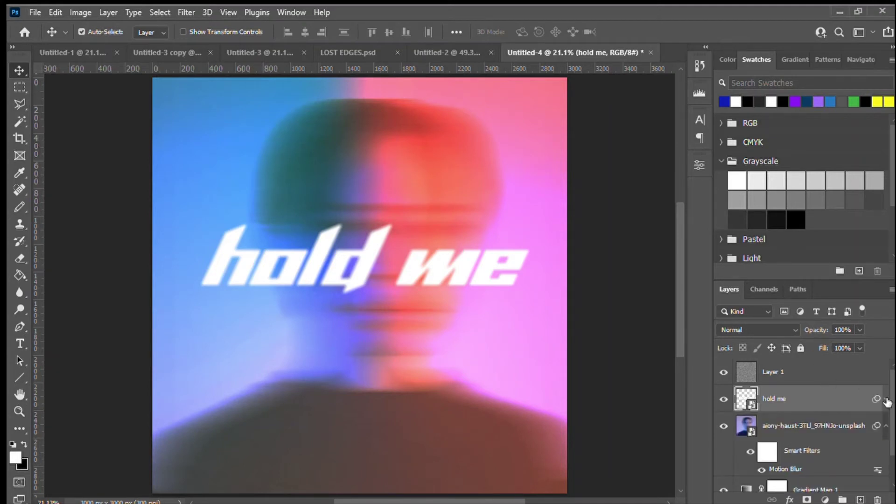
{"action": "key", "text": "ctrl"}
{"action": "key", "text": "ctrl+j"}
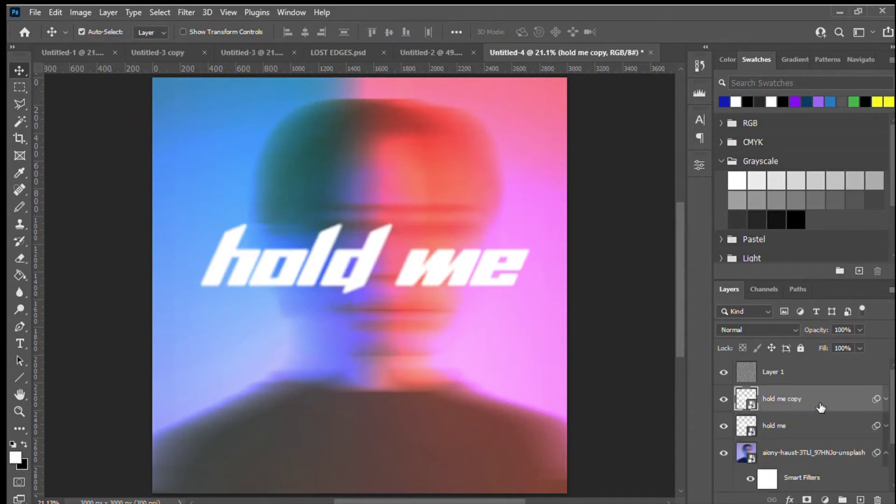
{"action": "left_click", "coordinate": [886, 400]}
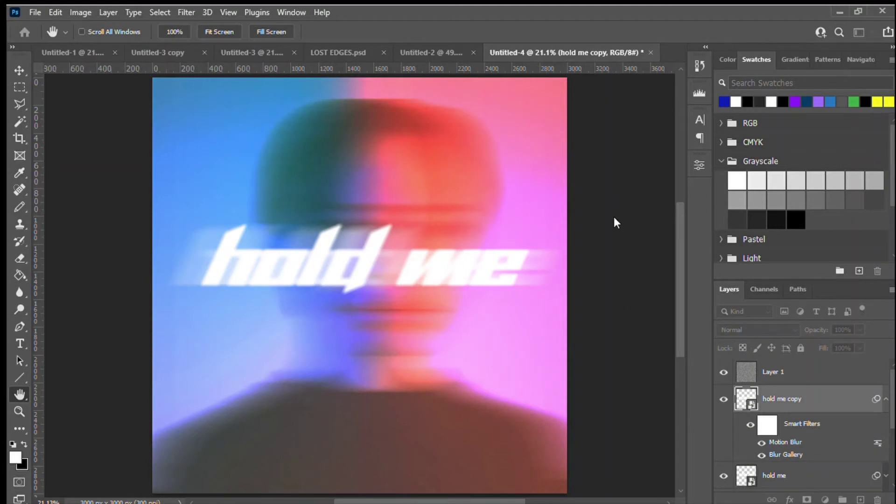
{"action": "key", "text": "Return"}
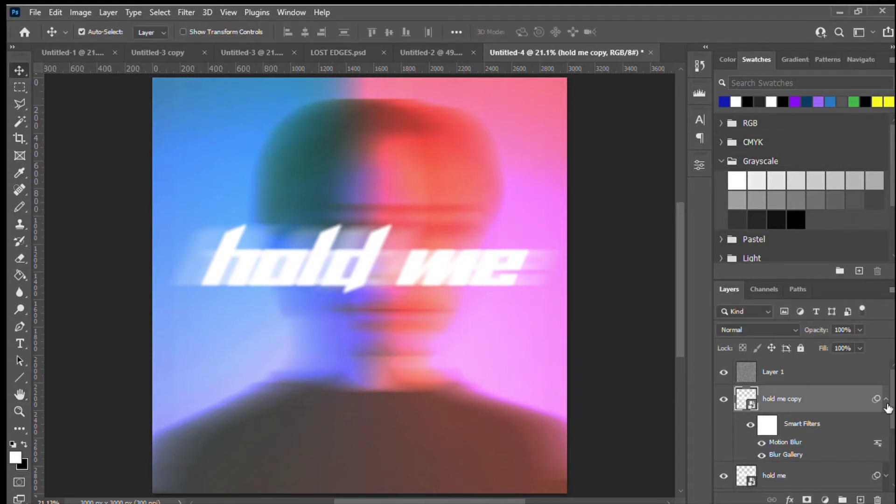
{"action": "left_click", "coordinate": [886, 399]}
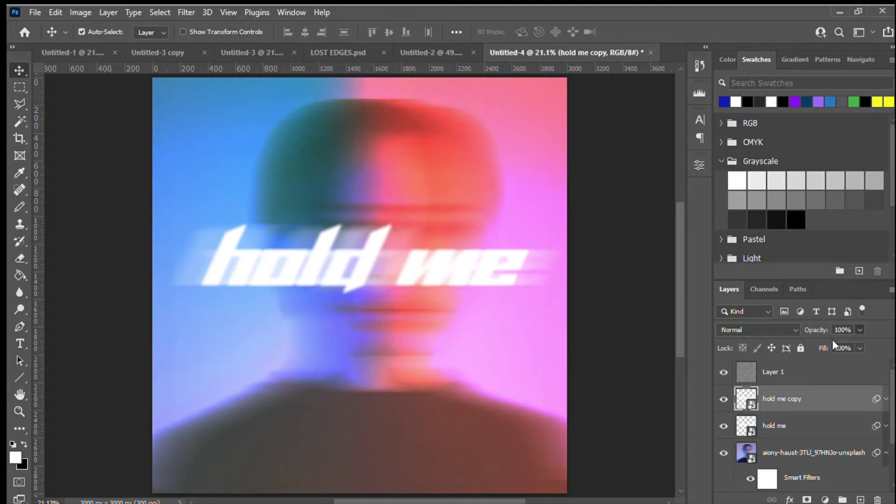
Step: Set the opacity of the motion-blurred "hold me copy" layer to 50%
{"action": "key", "text": "6"}
{"action": "key", "text": "1"}
{"action": "key", "text": "5"}
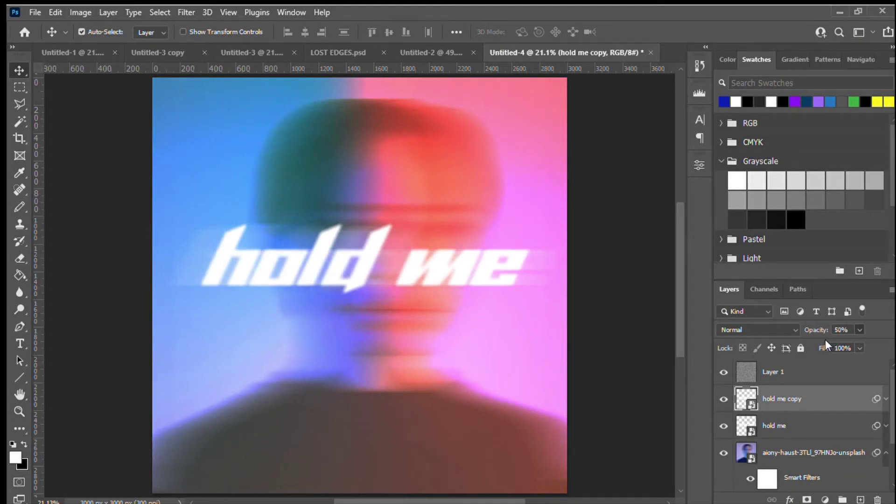
Step: Compare the title with the motion-blurred copy hidden and shown, and examine the blur streaks up close
{"action": "left_click", "coordinate": [725, 400]}
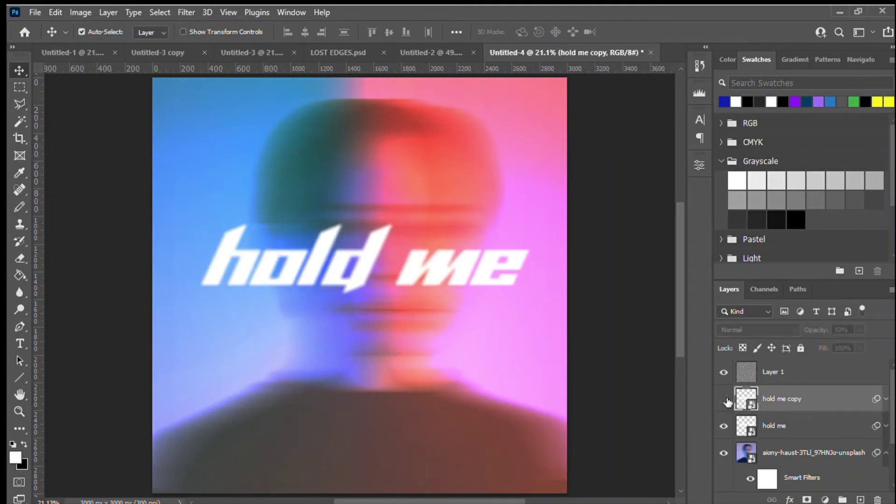
{"action": "left_click", "coordinate": [819, 426]}
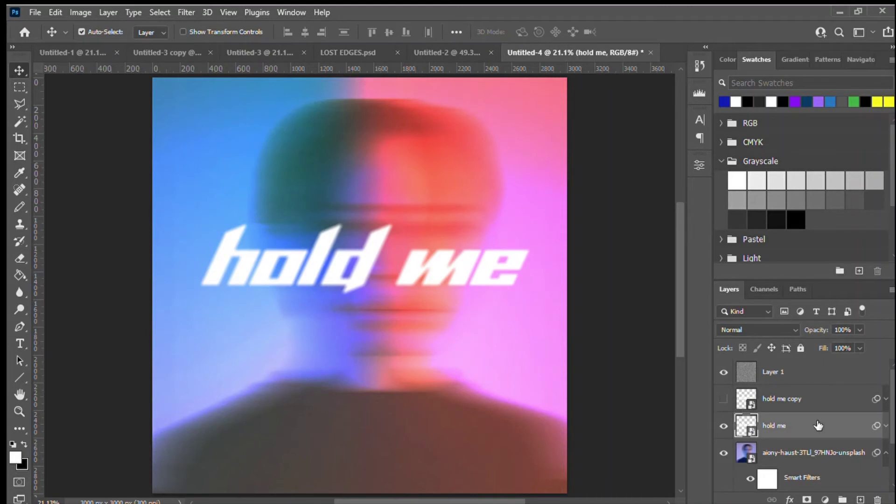
{"action": "left_click", "coordinate": [724, 399]}
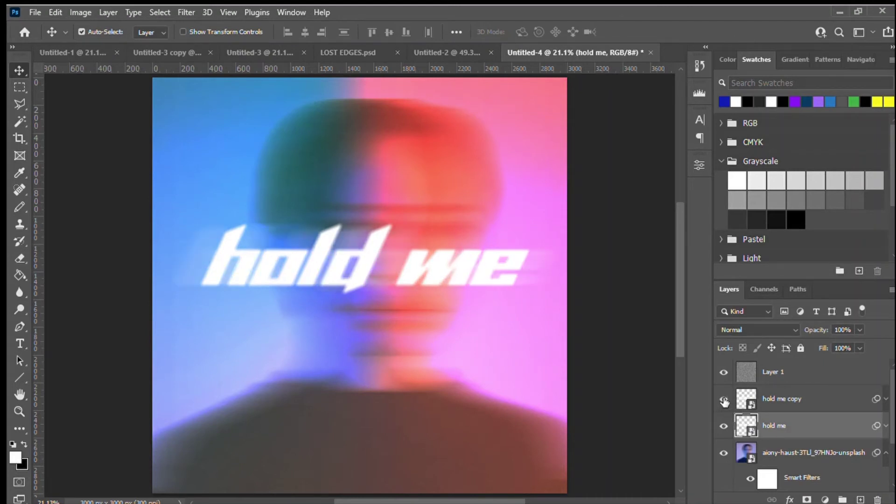
{"action": "key", "text": "ctrl+plus"}
{"action": "key", "text": "ctrl+plus"}
{"action": "key", "text": "ctrl+plus"}
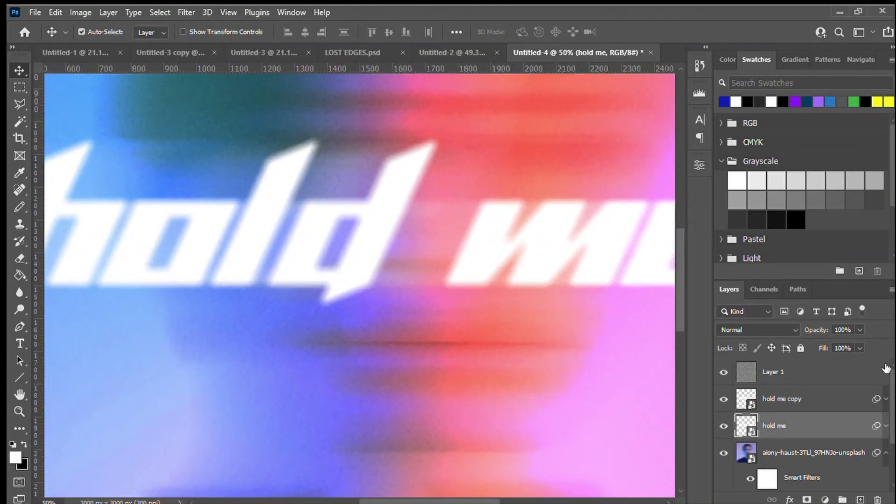
{"action": "left_click", "coordinate": [822, 399]}
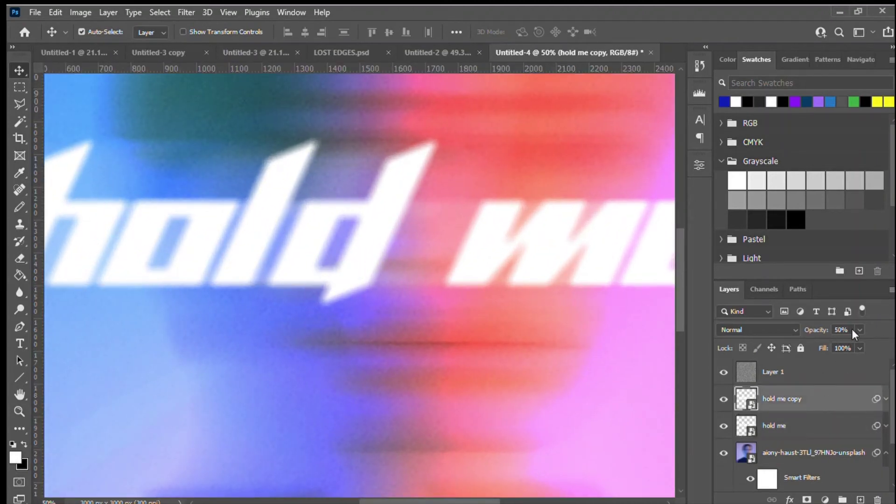
{"action": "key", "text": "ctrl+0"}
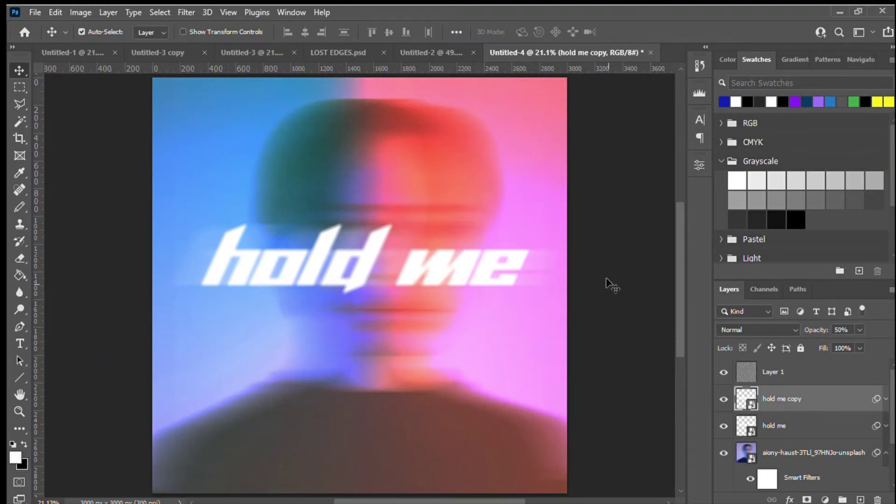
Step: View the Untitled-3 copy artwork for reference and return to the Untitled-4 document
{"action": "left_click", "coordinate": [58, 50]}
{"action": "left_click", "coordinate": [264, 52]}
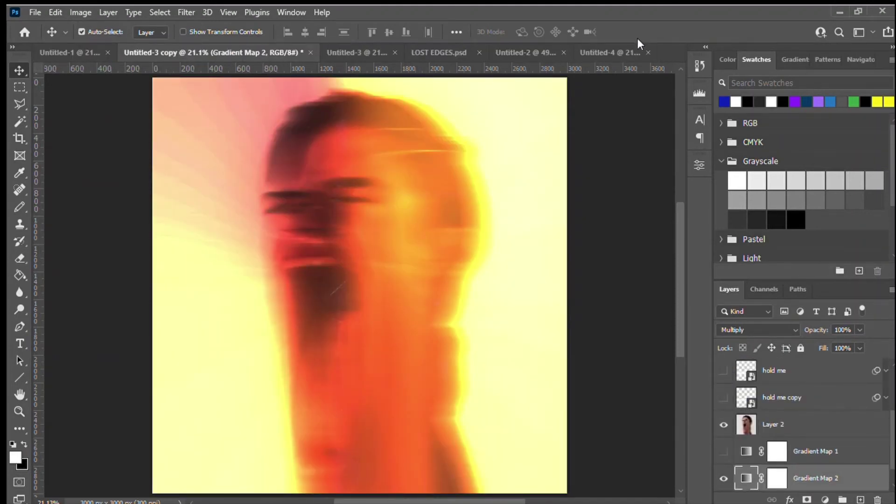
{"action": "left_click", "coordinate": [617, 48]}
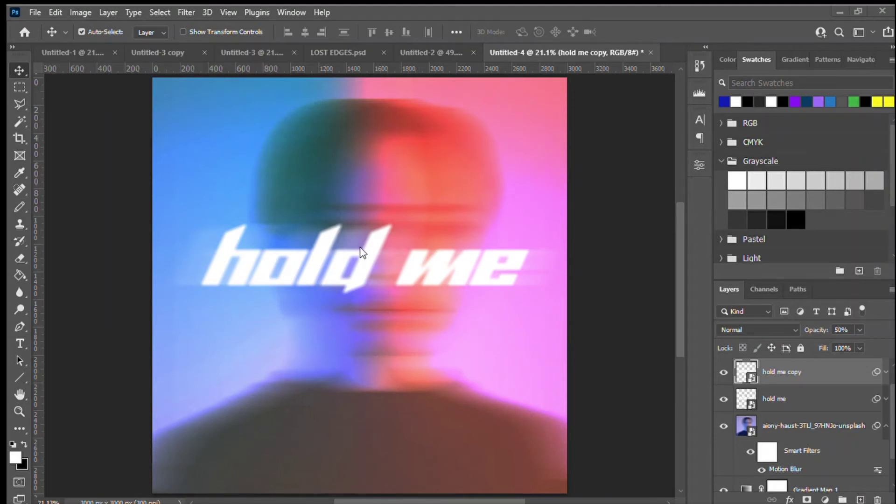
Step: Place the texturefabrik-com-photocopies-vol-4_11 texture as a new layer above the "hold me copy" layer
{"action": "left_click_drag", "start_coordinate": [438, 499], "coordinate": [452, 318]}
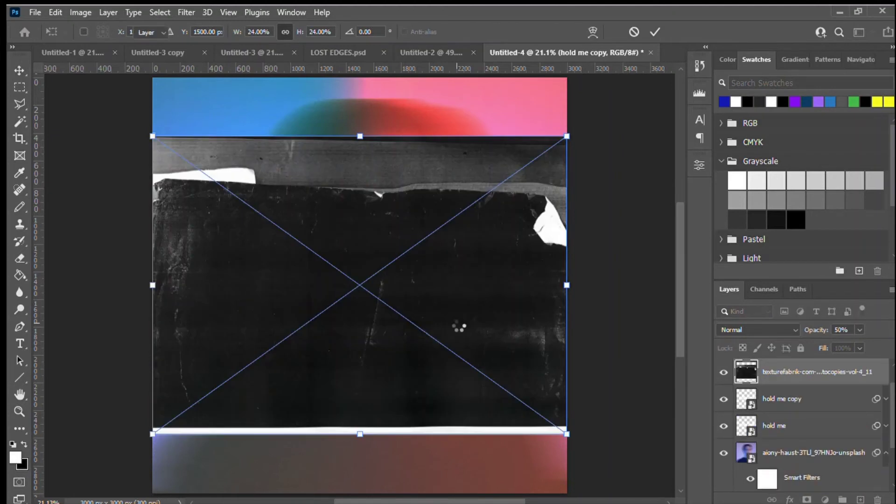
{"action": "key", "text": "Return"}
Step: Scale the texture to about 52%, position its dark scratched area over the whole canvas, and set its blending mode to Lighten
{"action": "key", "text": "ctrl+minus"}
{"action": "key", "text": "ctrl+minus"}
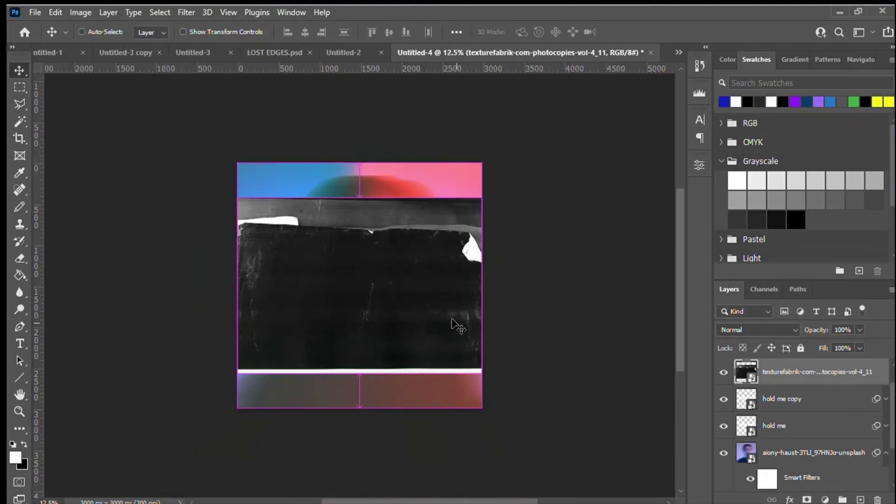
{"action": "key", "text": "ctrl+minus"}
{"action": "key", "text": "ctrl+t"}
{"action": "left_click_drag", "start_coordinate": [442, 344], "coordinate": [509, 392]}
{"action": "left_click_drag", "start_coordinate": [404, 358], "coordinate": [413, 326]}
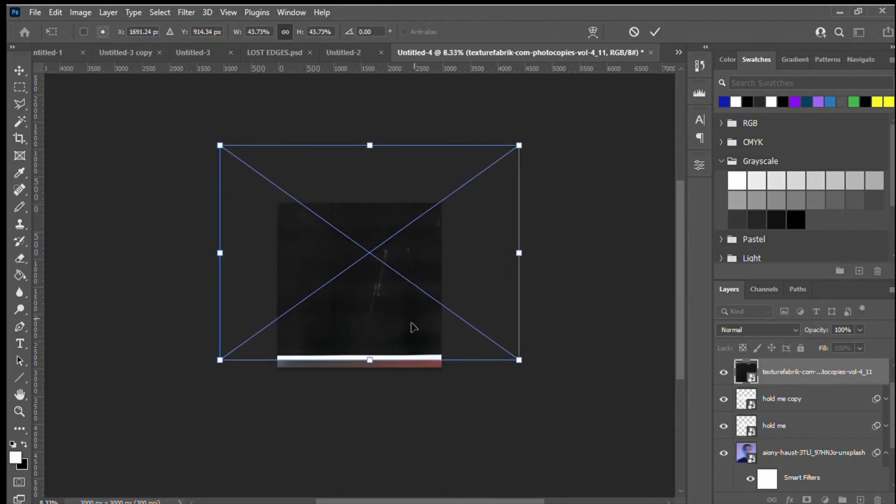
{"action": "left_click_drag", "start_coordinate": [525, 368], "coordinate": [537, 380]}
{"action": "left_click_drag", "start_coordinate": [410, 332], "coordinate": [421, 348]}
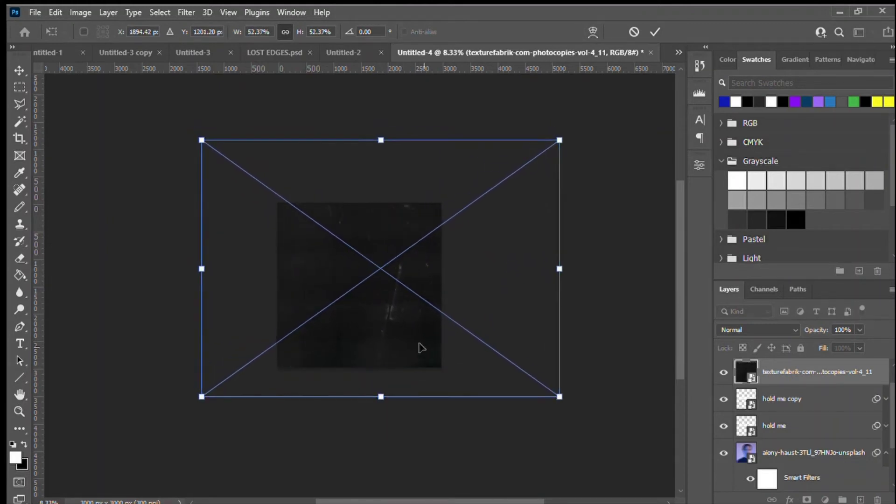
{"action": "key", "text": "Return"}
{"action": "key", "text": "ctrl+0"}
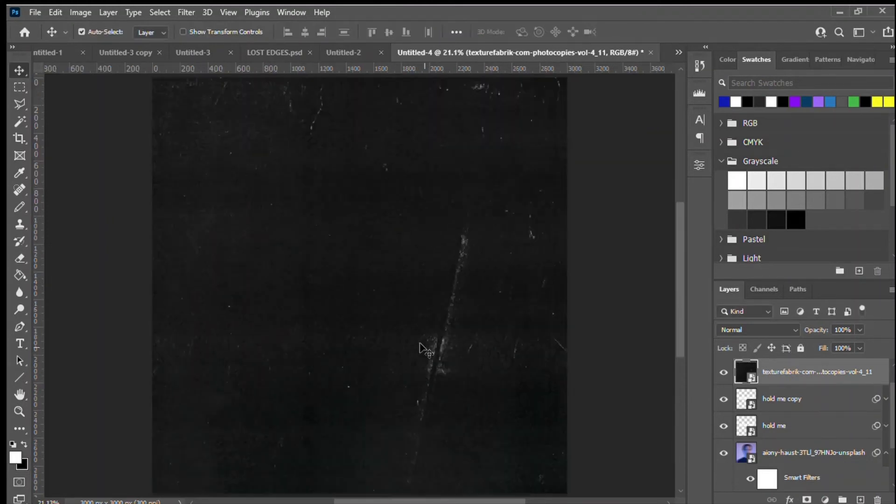
{"action": "scroll", "coordinate": [750, 327], "scroll_direction": "down", "scroll_amount": 7}
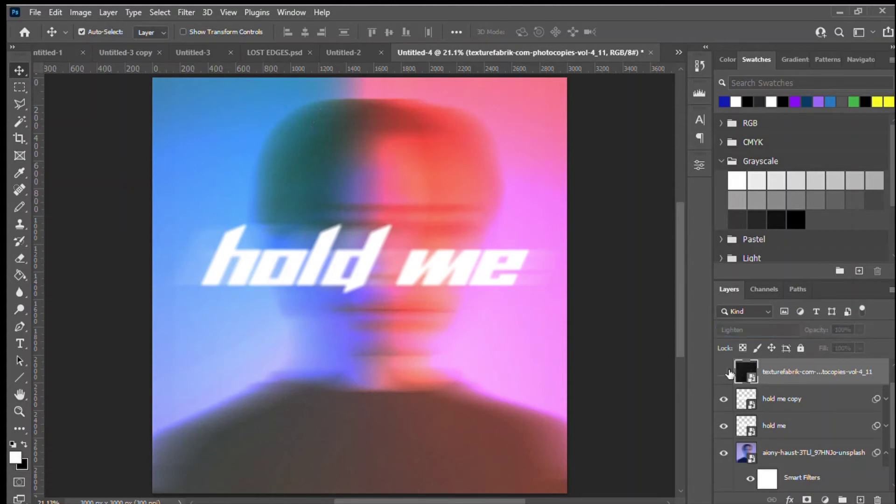
Step: Examine the photocopy texture's specks and scratches up close over the head and shoulders, and return to the whole canvas
{"action": "key", "text": "ctrl+plus"}
{"action": "key", "text": "ctrl+plus"}
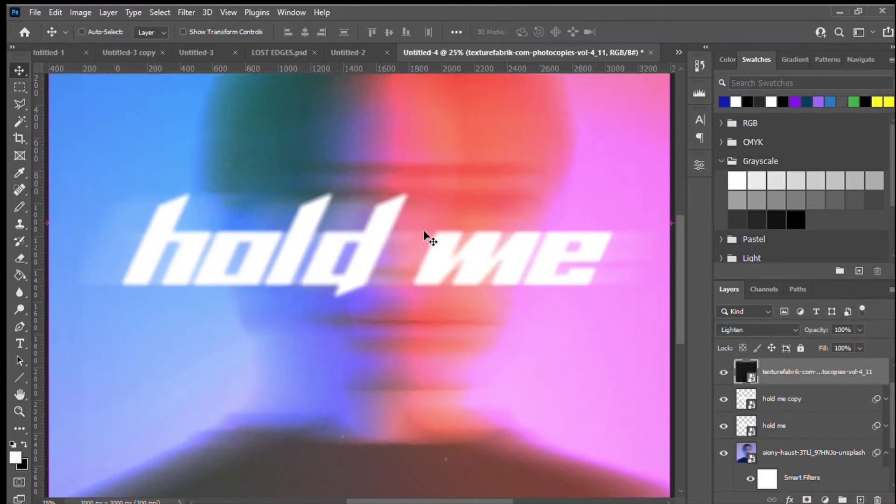
{"action": "key", "text": "ctrl+plus"}
{"action": "scroll", "coordinate": [678, 236], "scroll_direction": "down", "scroll_amount": 5}
{"action": "key", "text": "ctrl+plus"}
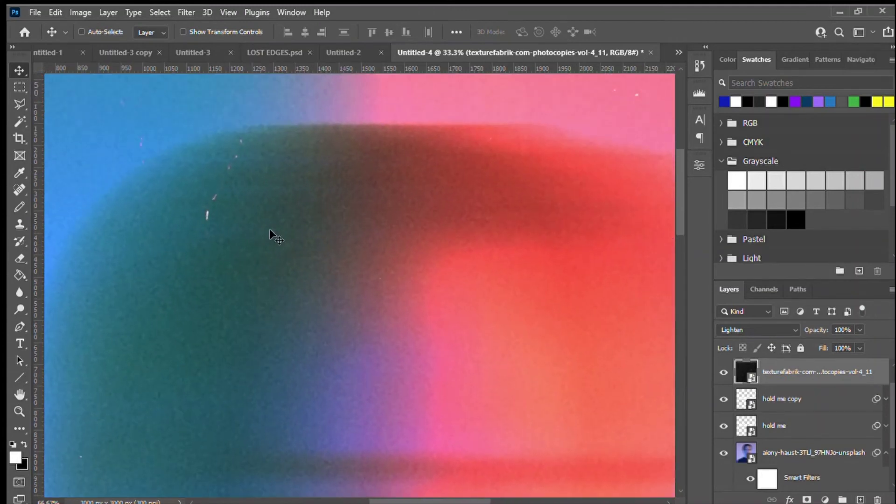
{"action": "key", "text": "ctrl+minus"}
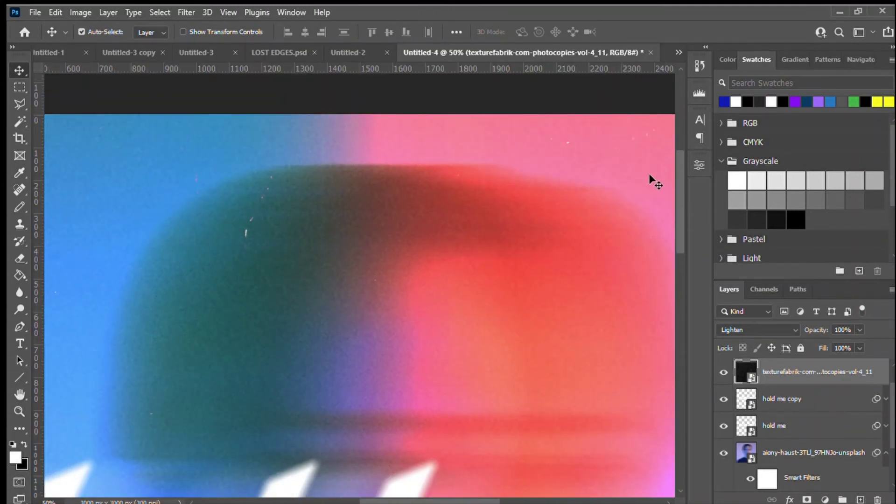
{"action": "left_click_drag", "start_coordinate": [679, 183], "coordinate": [654, 306]}
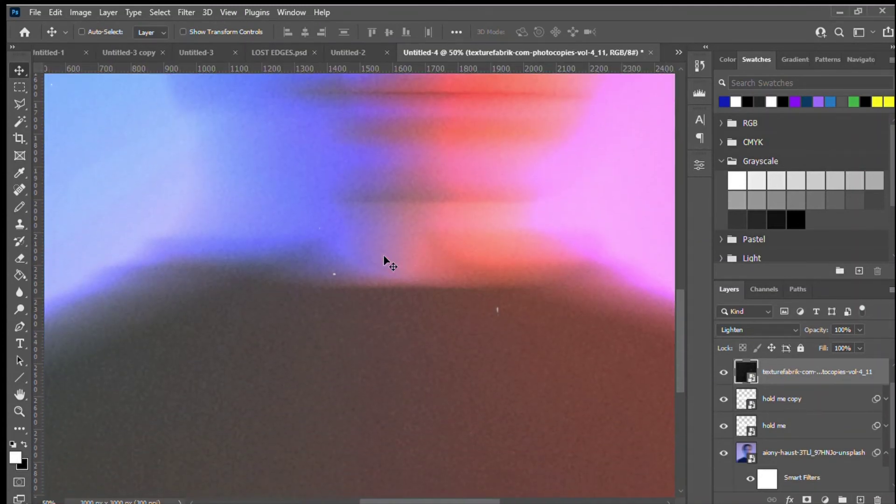
{"action": "key", "text": "ctrl+0"}
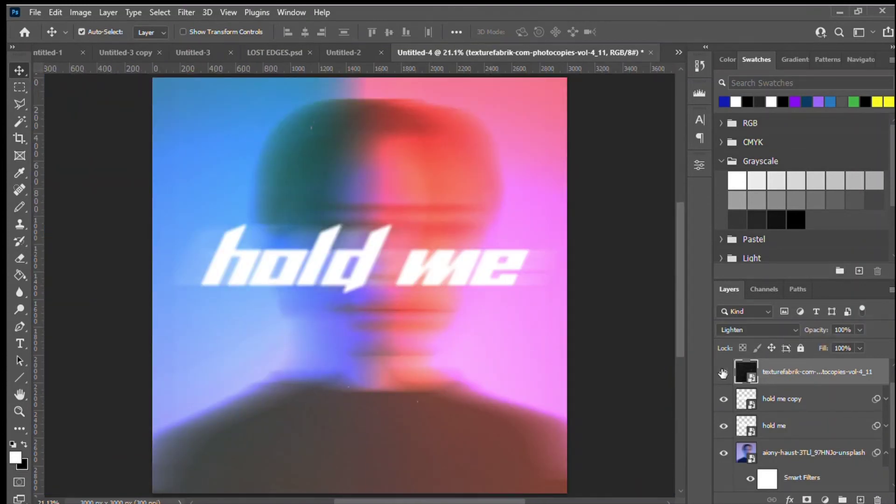
Step: Try other blending modes such as Multiply and Screen on the photocopy texture layer, and return it to Lighten
{"action": "left_click", "coordinate": [758, 326]}
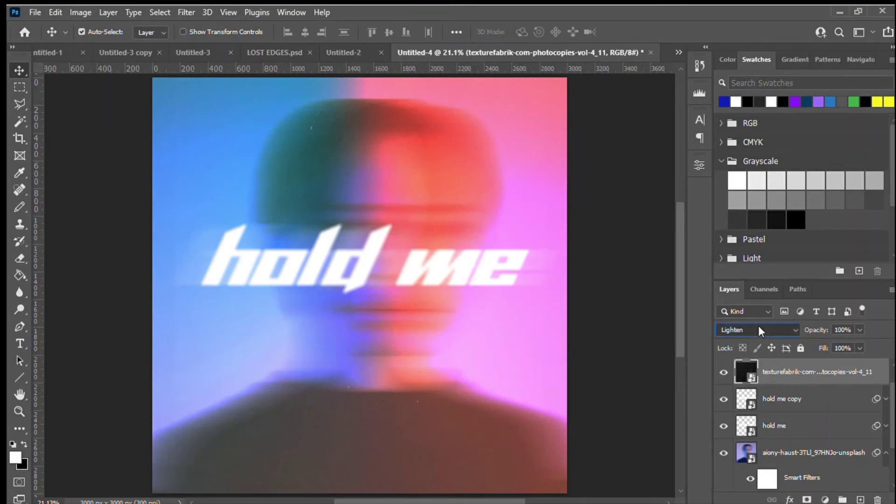
{"action": "key", "text": "Up"}
{"action": "key", "text": "Up"}
{"action": "key", "text": "Up"}
{"action": "key", "text": "Up"}
{"action": "key", "text": "Up"}
{"action": "key", "text": "Down"}
{"action": "key", "text": "Down"}
{"action": "key", "text": "Down"}
{"action": "key", "text": "Down"}
{"action": "key", "text": "Down"}
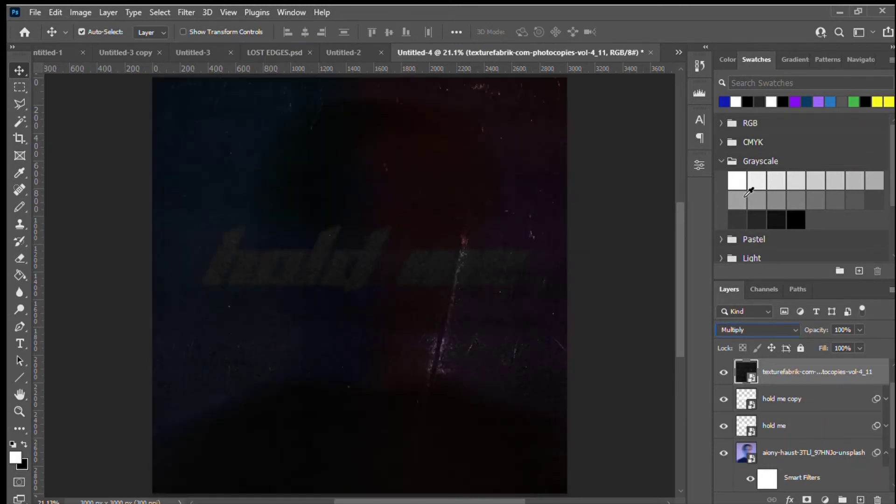
{"action": "key", "text": "Down"}
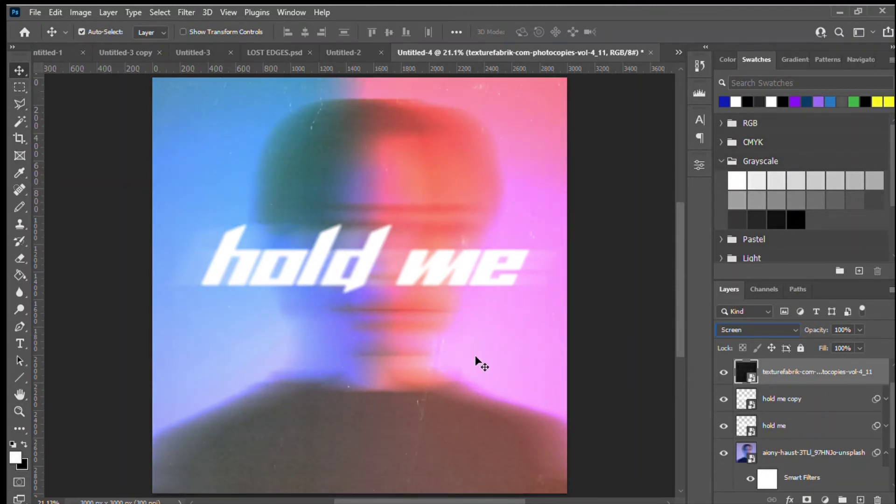
{"action": "key", "text": "shift+minus"}
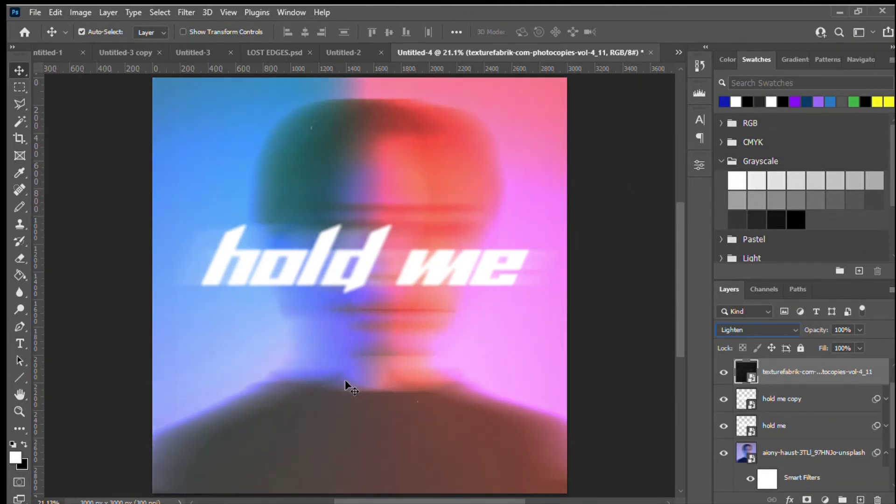
Step: Collapse the blurred portrait layer's smart filters, compare the artwork with and without the portrait, and leave that layer hidden
{"action": "left_click", "coordinate": [19, 86]}
{"action": "left_click", "coordinate": [19, 70]}
{"action": "scroll", "coordinate": [885, 401], "scroll_direction": "down", "scroll_amount": 3}
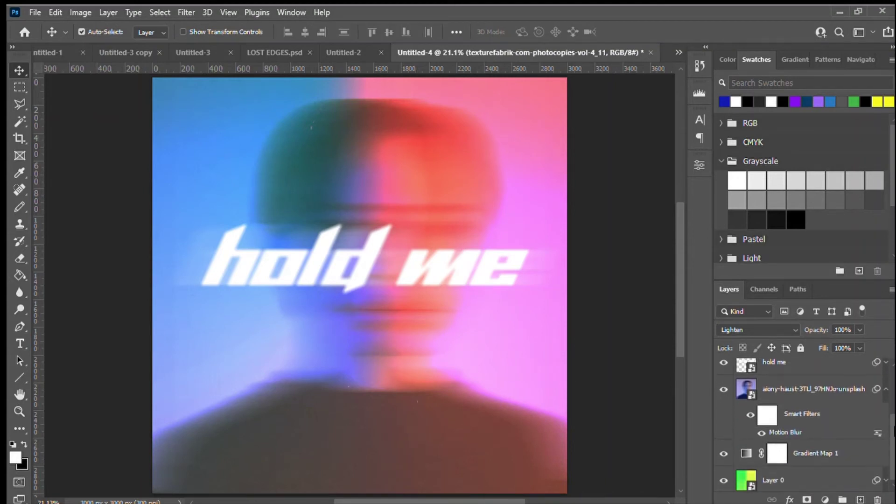
{"action": "left_click", "coordinate": [886, 388]}
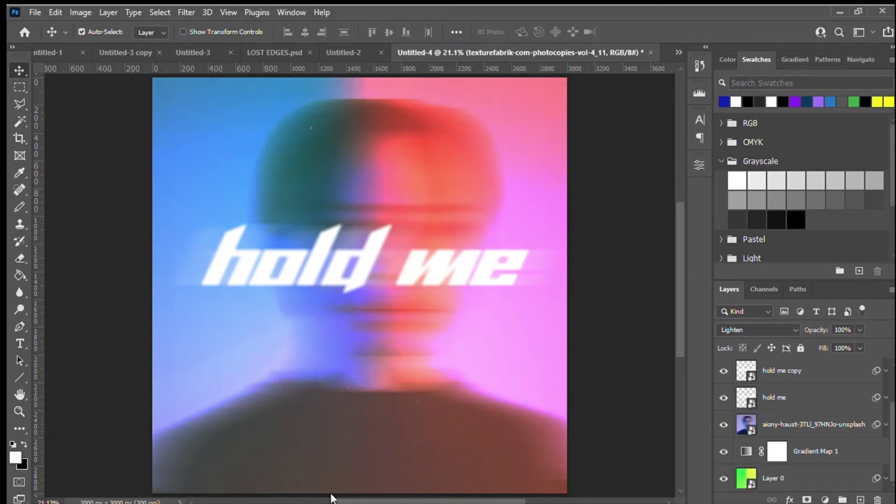
{"action": "left_click", "coordinate": [724, 425]}
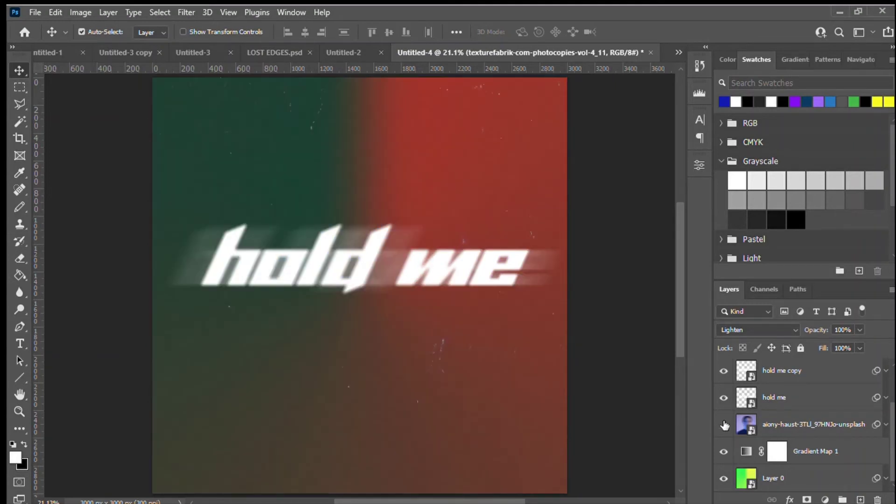
{"action": "left_click", "coordinate": [725, 425]}
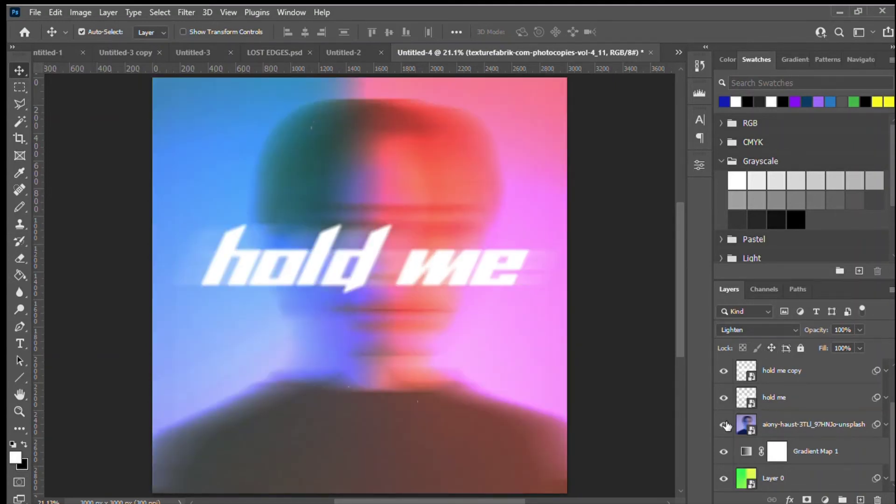
{"action": "left_click", "coordinate": [728, 425]}
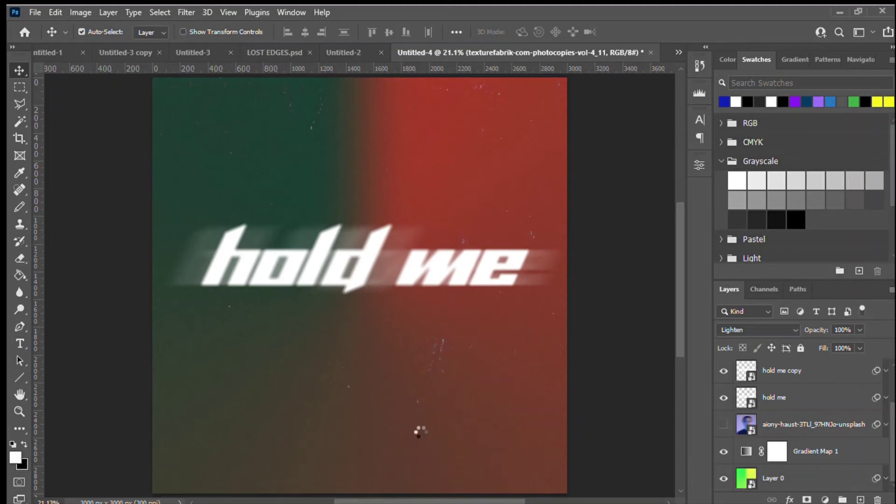
Step: Place the Unsplash photo of the woman in black directly above Gradient Map 1, and move the photocopy texture above Layer 1
{"action": "key", "text": "Return"}
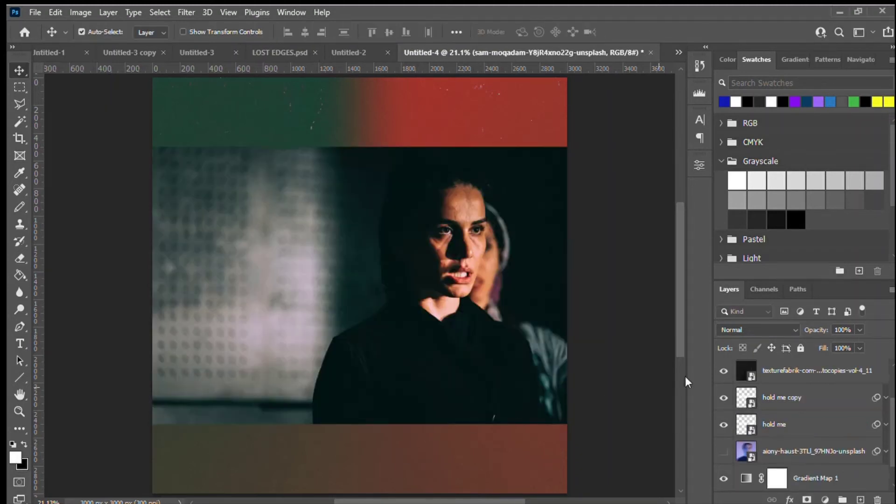
{"action": "scroll", "coordinate": [892, 378], "scroll_direction": "up", "scroll_amount": 1}
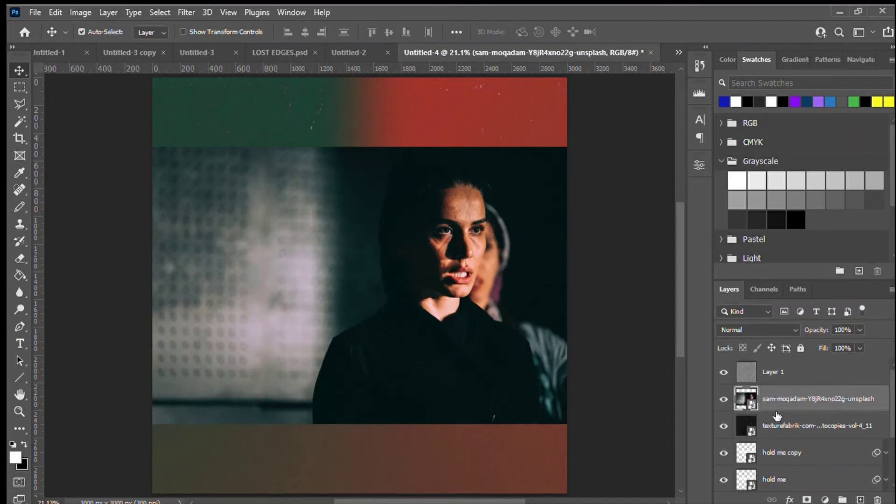
{"action": "left_click_drag", "start_coordinate": [778, 429], "coordinate": [785, 366]}
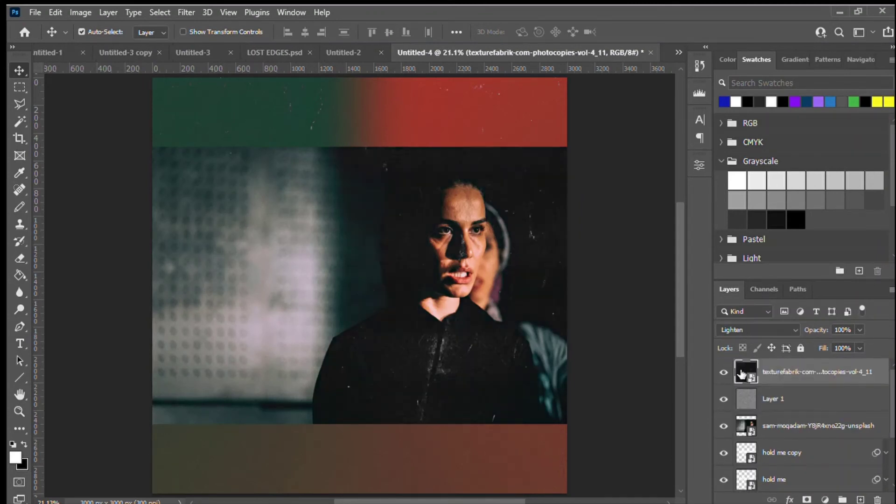
{"action": "scroll", "coordinate": [800, 423], "scroll_direction": "down", "scroll_amount": 1}
{"action": "left_click_drag", "start_coordinate": [799, 397], "coordinate": [812, 432]}
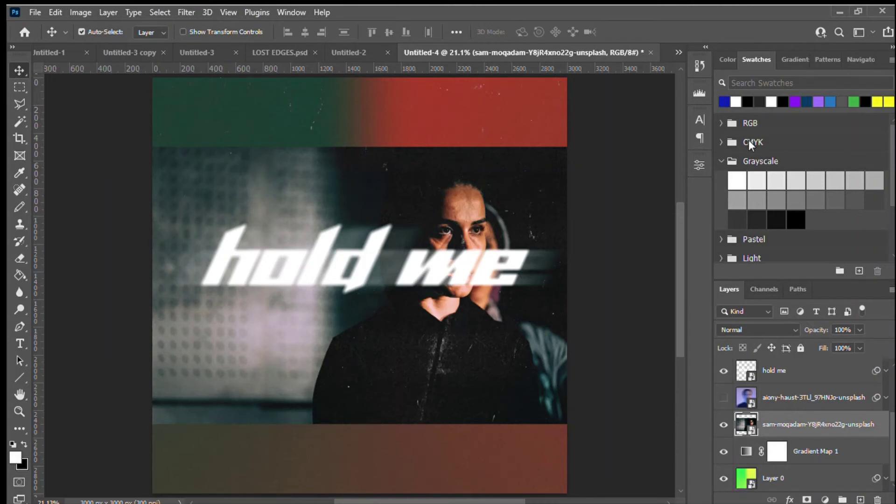
Step: Set the woman's photo layer to Color Dodge and apply a Motion Blur smart filter to it
{"action": "left_click", "coordinate": [752, 328]}
{"action": "scroll", "coordinate": [752, 328], "scroll_direction": "down", "scroll_amount": 9}
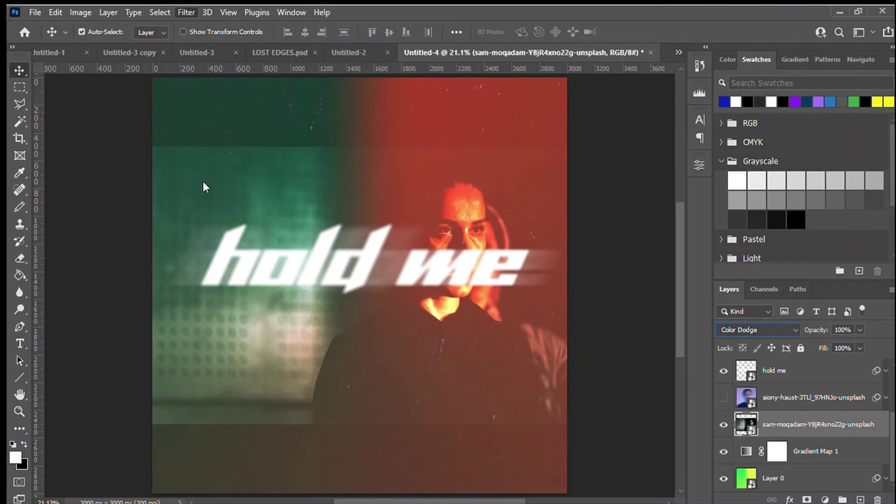
{"action": "key", "text": "ctrl+alt+f"}
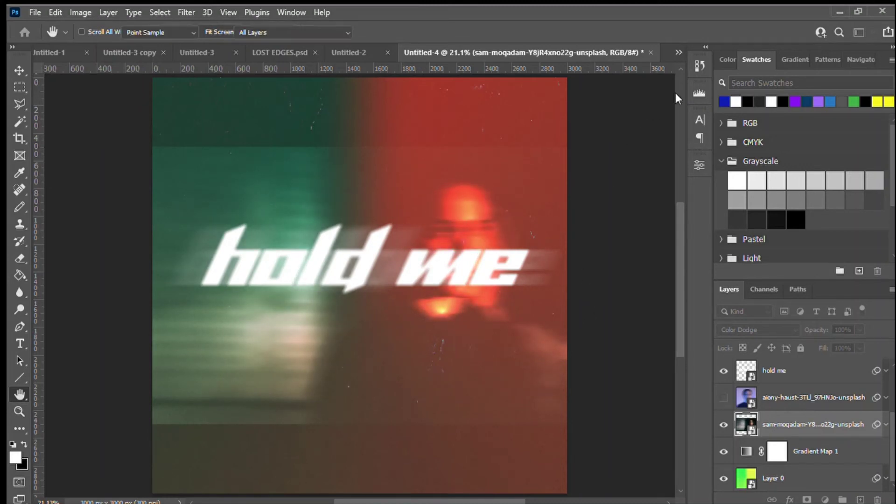
{"action": "key", "text": "Return"}
Step: Scale the woman's photo to about 179% so it covers the canvas, with her face in the red area
{"action": "key", "text": "ctrl+minus"}
{"action": "key", "text": "ctrl+minus"}
{"action": "key", "text": "ctrl+minus"}
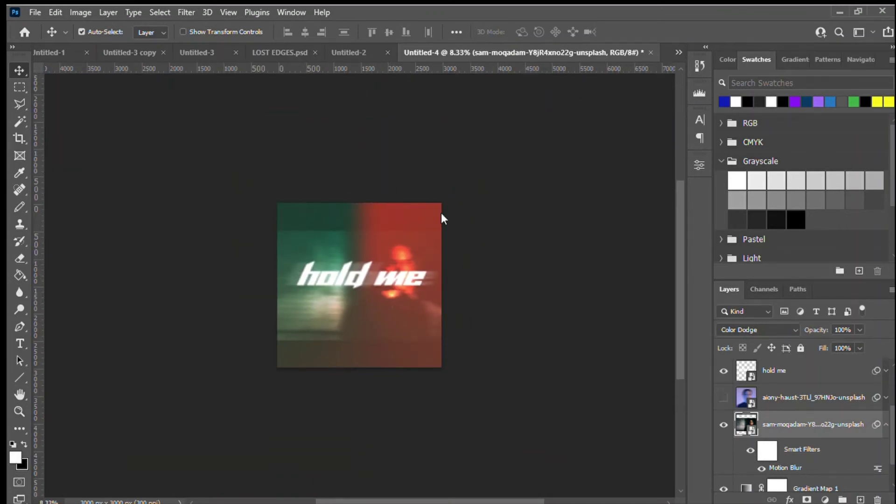
{"action": "key", "text": "ctrl+t"}
{"action": "left_click_drag", "start_coordinate": [451, 224], "coordinate": [520, 210]}
{"action": "left_click_drag", "start_coordinate": [472, 248], "coordinate": [452, 247]}
{"action": "key", "text": "Return"}
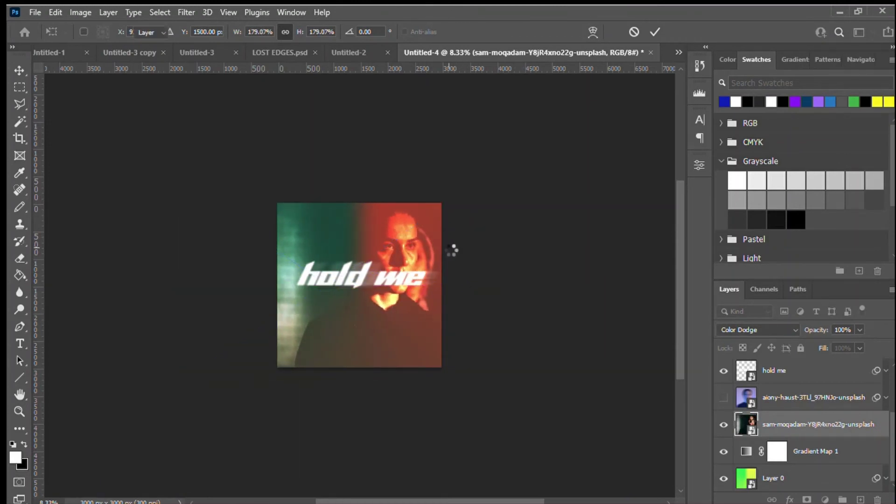
{"action": "key", "text": "ctrl+0"}
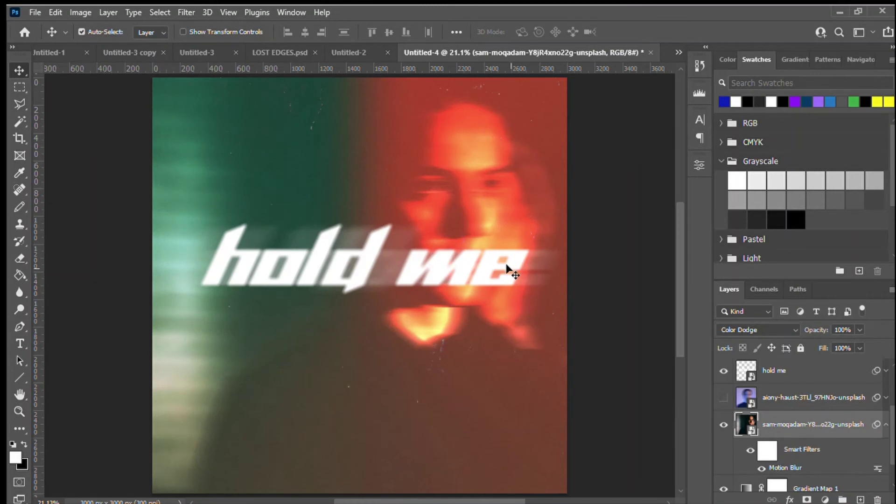
Step: Show the hidden portrait together with the woman's photo and try a different Motion Blur on the photo
{"action": "left_click", "coordinate": [723, 397]}
{"action": "left_click", "coordinate": [723, 397]}
{"action": "left_click", "coordinate": [724, 398]}
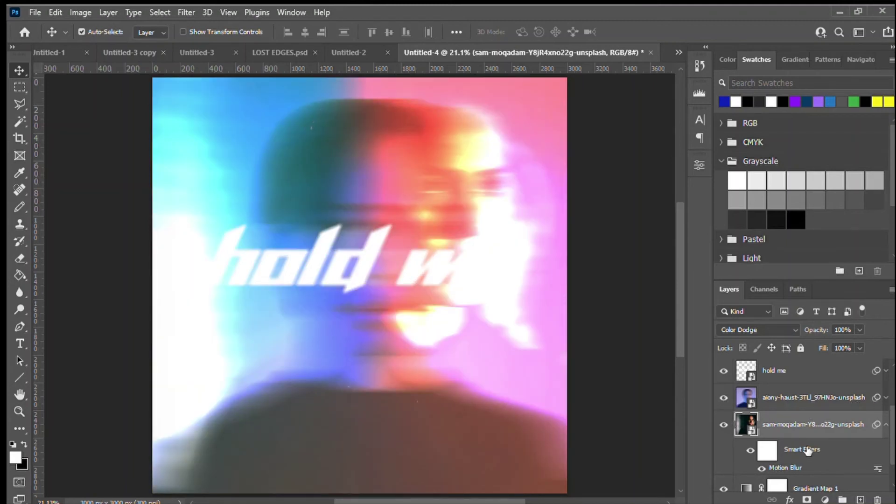
{"action": "key", "text": "space"}
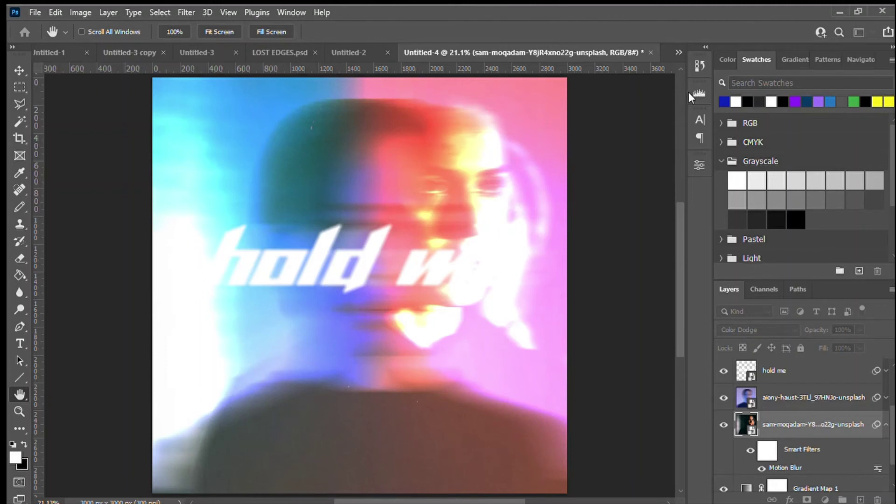
Step: Try a different Motion Blur on the original portrait layer by reopening its smart filter settings
{"action": "double_click", "coordinate": [828, 398]}
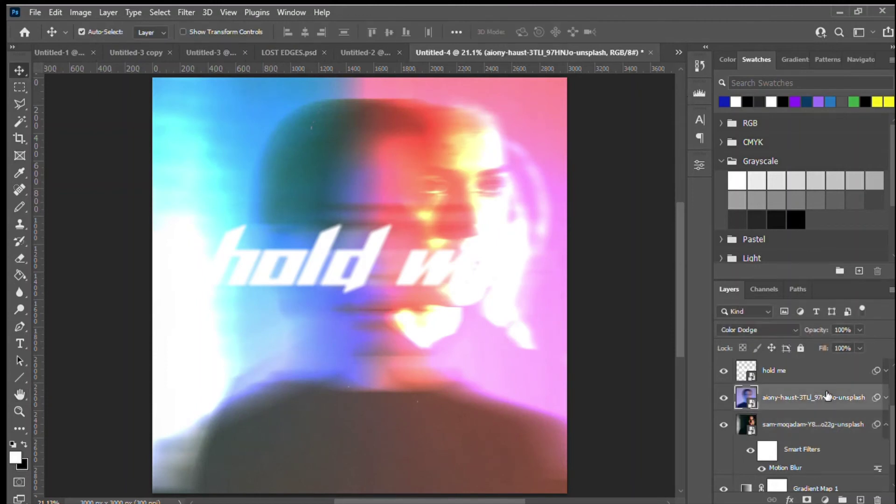
{"action": "key", "text": "Return"}
{"action": "left_click", "coordinate": [887, 398]}
{"action": "key", "text": "space"}
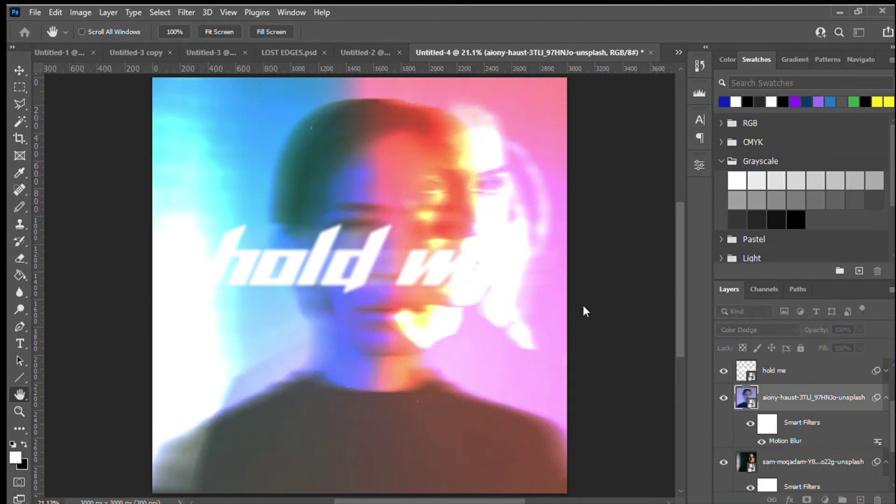
{"action": "left_click_drag", "start_coordinate": [444, 270], "coordinate": [442, 273]}
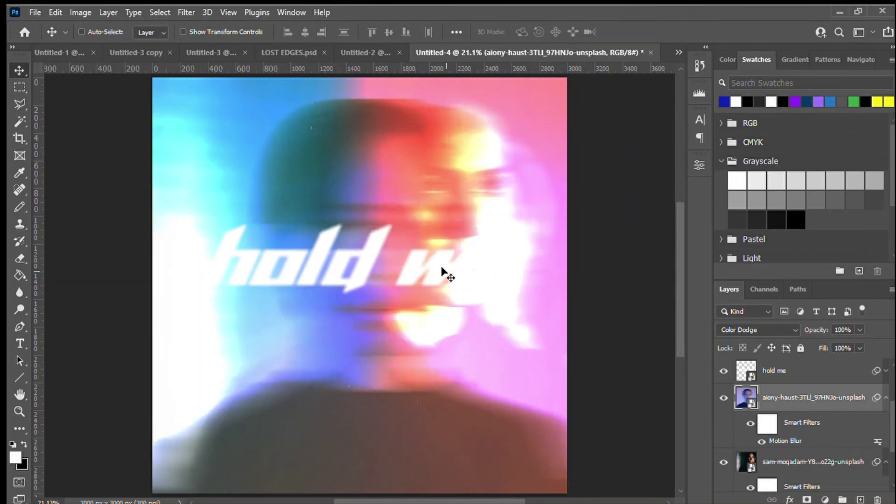
Step: Delete the woman's photo layer and hide the original blurred portrait layer
{"action": "left_click", "coordinate": [801, 462]}
{"action": "key", "text": "Delete"}
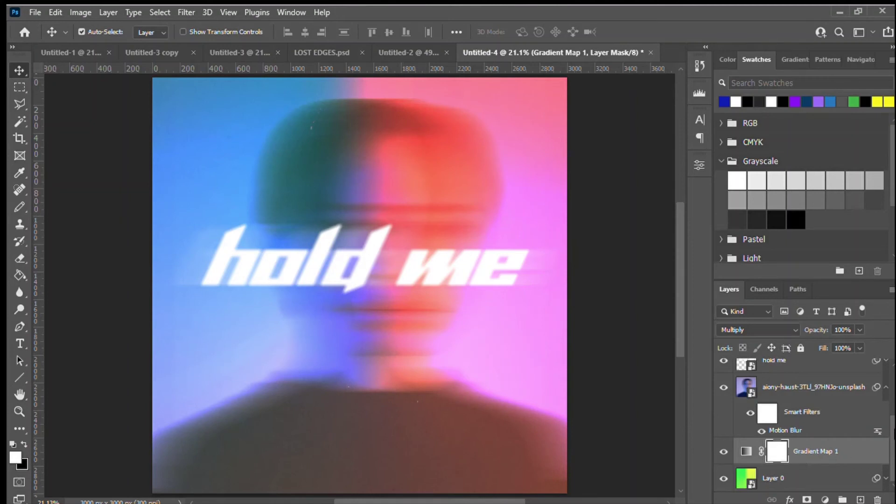
{"action": "left_click", "coordinate": [724, 387]}
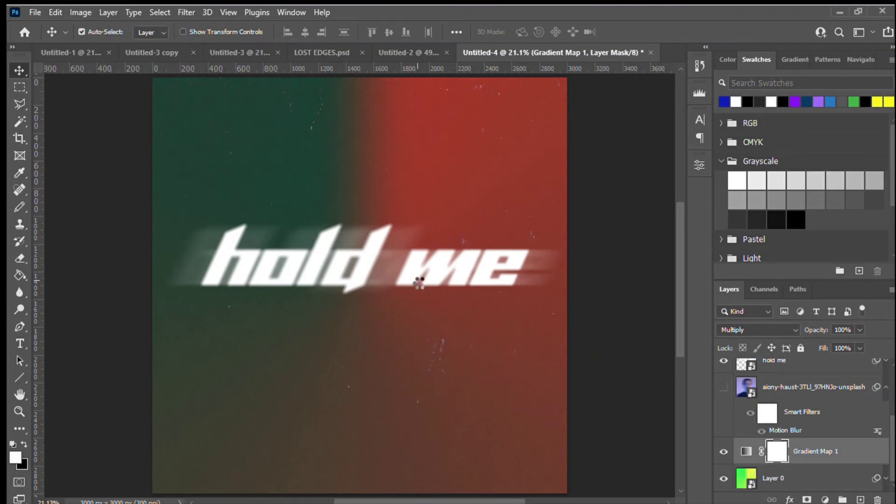
Step: Place the pexels-monstera-5273717 photo above Gradient Map 1, scale it to about 17.57% and lower it so it covers the canvas
{"action": "left_click_drag", "start_coordinate": [415, 283], "coordinate": [415, 281]}
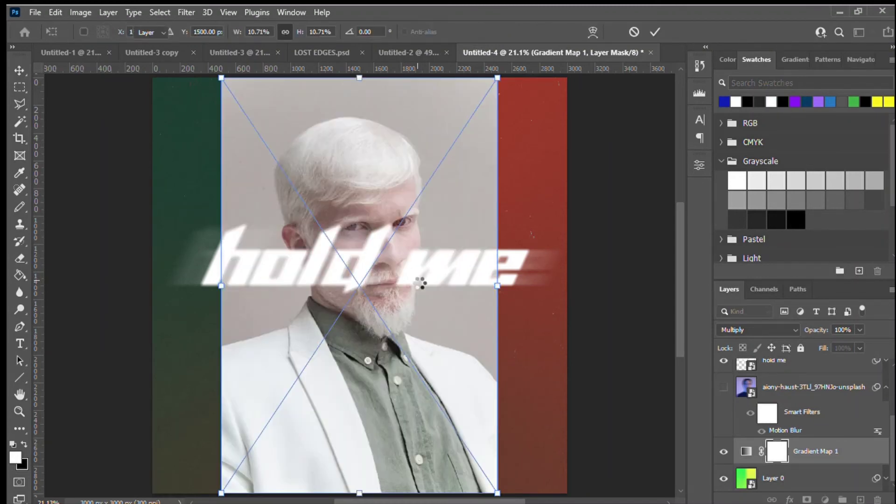
{"action": "key", "text": "Return"}
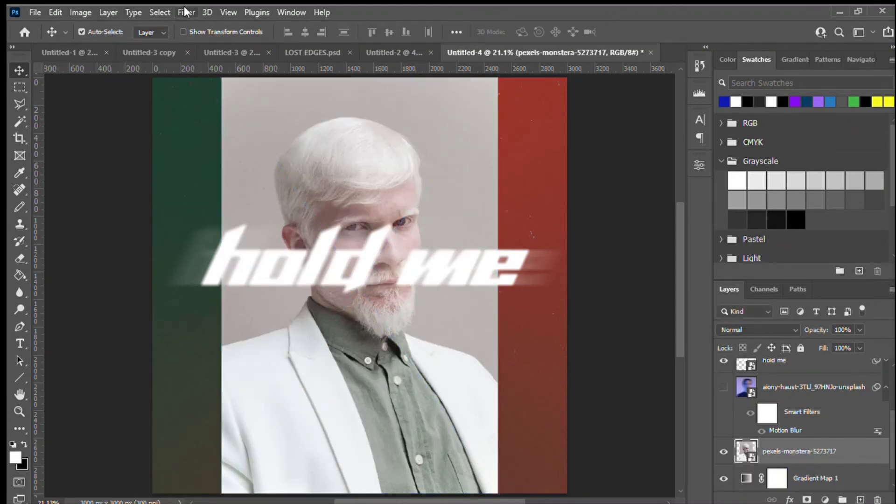
{"action": "left_click_drag", "start_coordinate": [337, 176], "coordinate": [337, 177]}
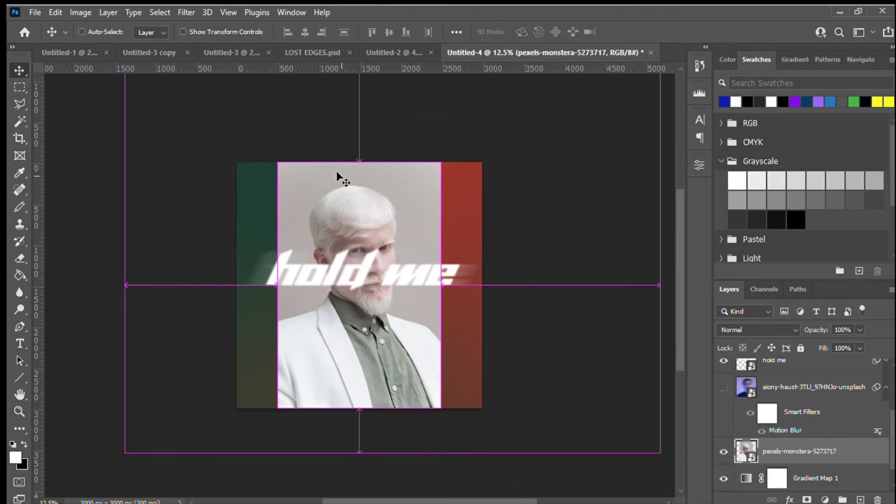
{"action": "key", "text": "ctrl+semicolon"}
{"action": "key", "text": "t"}
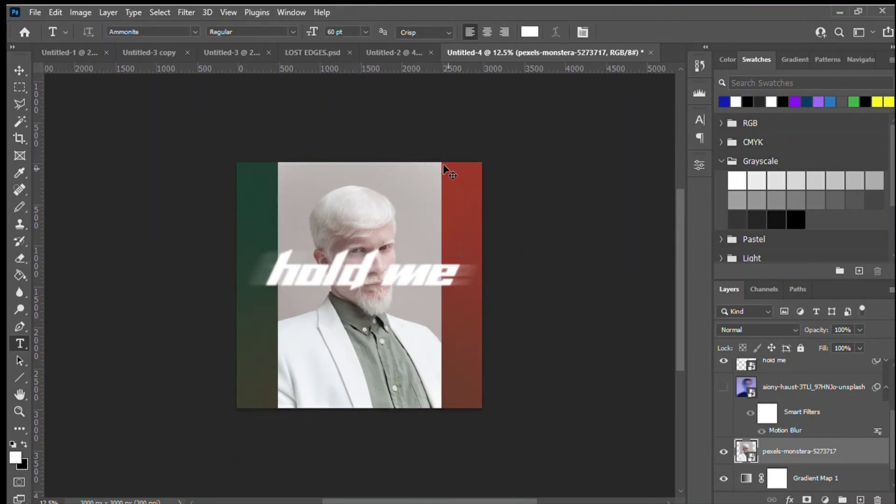
{"action": "key", "text": "ctrl+minus"}
{"action": "key", "text": "ctrl+t"}
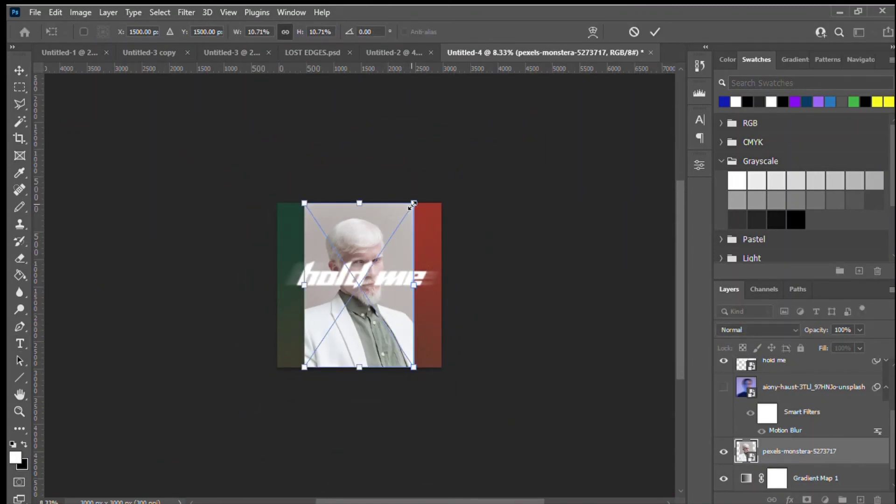
{"action": "left_click_drag", "start_coordinate": [414, 204], "coordinate": [488, 182]}
{"action": "left_click_drag", "start_coordinate": [445, 215], "coordinate": [440, 247]}
{"action": "key", "text": "Return"}
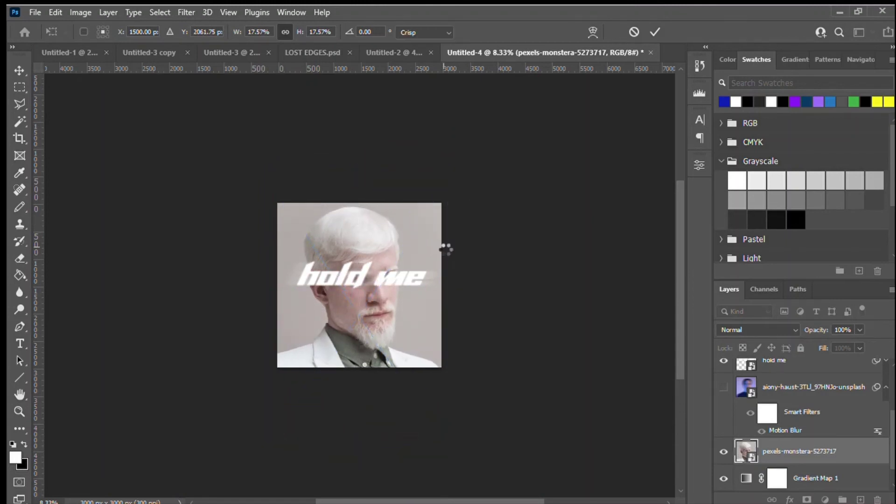
Step: Set the bearded man's photo to the Color Dodge blend mode and apply a horizontal Motion Blur to it
{"action": "left_click", "coordinate": [774, 328]}
{"action": "key", "text": "Down"}
{"action": "key", "text": "Down"}
{"action": "key", "text": "Down"}
{"action": "key", "text": "Down"}
{"action": "key", "text": "Down"}
{"action": "key", "text": "Down"}
{"action": "key", "text": "Down"}
{"action": "key", "text": "Down"}
{"action": "key", "text": "Down"}
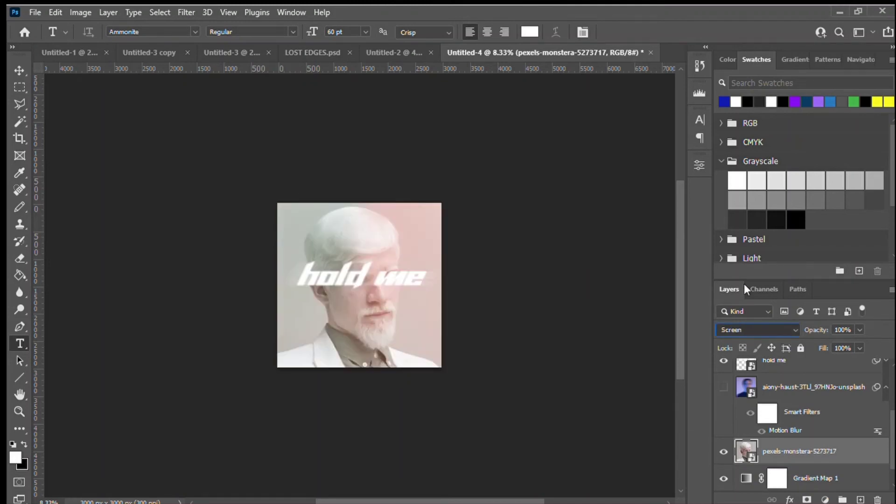
{"action": "key", "text": "ctrl+0"}
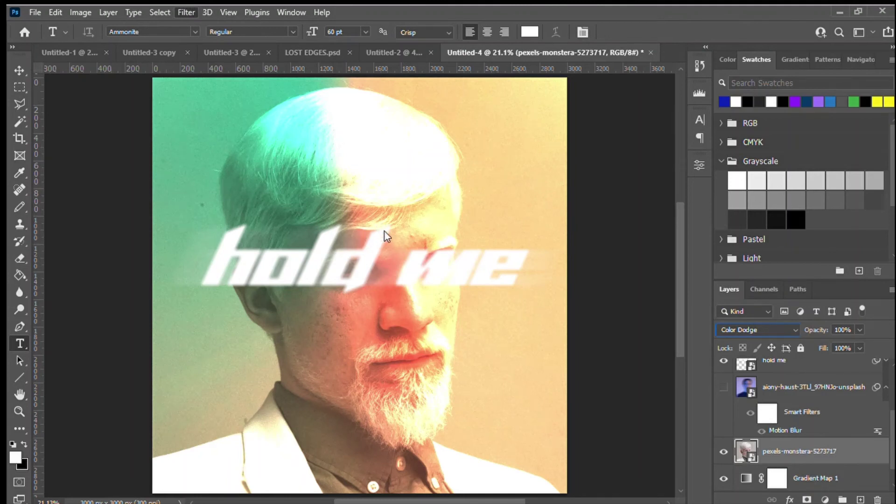
{"action": "key", "text": "ctrl+alt+f"}
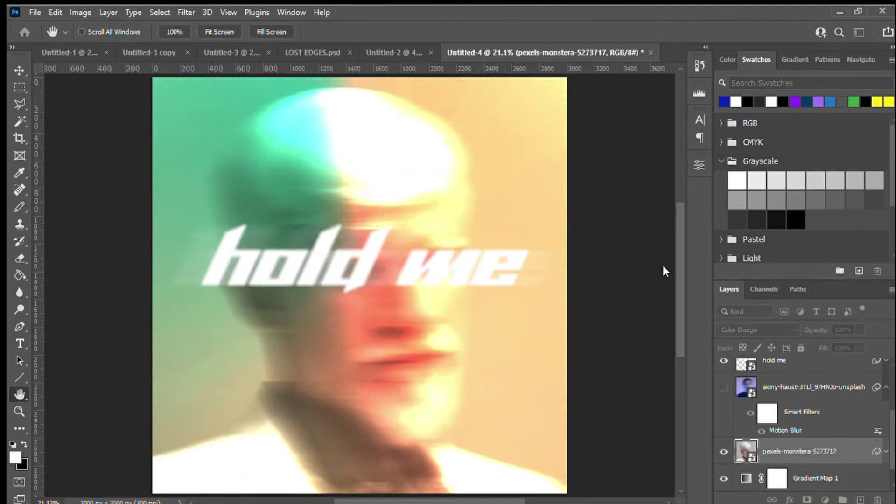
{"action": "key", "text": "t"}
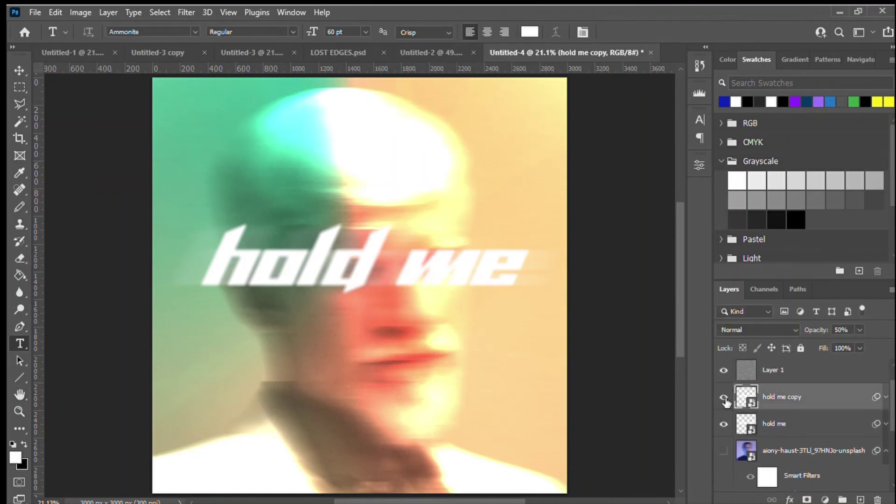
Step: Hide both "hold me" title layers and toggle the visibility of the two portrait photos to compare them
{"action": "left_click", "coordinate": [725, 398]}
{"action": "left_click", "coordinate": [725, 423]}
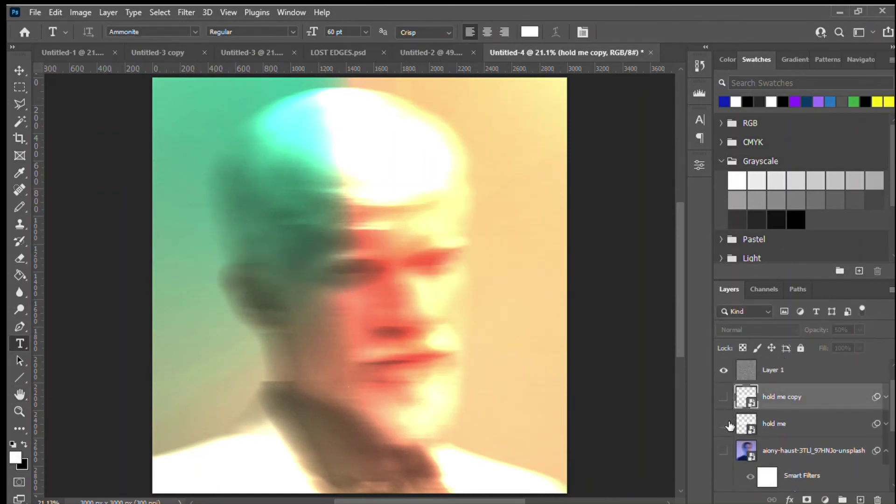
{"action": "left_click", "coordinate": [11, 69]}
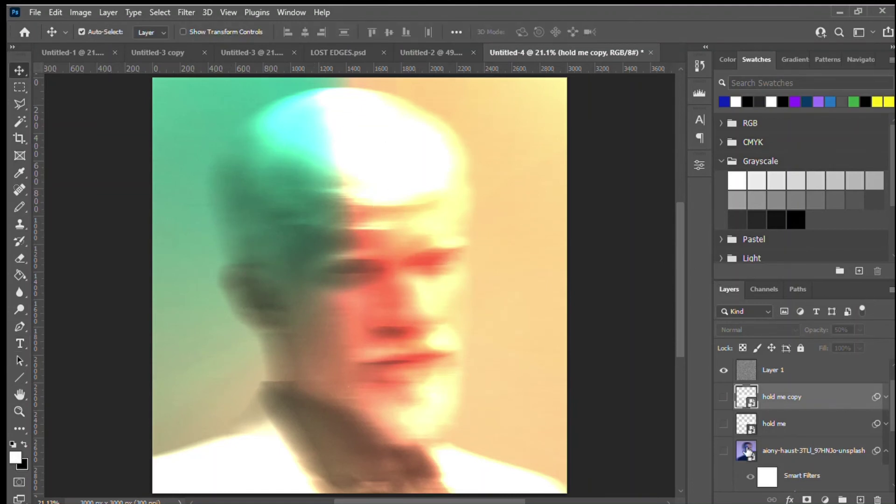
{"action": "left_click", "coordinate": [725, 452]}
{"action": "left_click", "coordinate": [725, 452]}
{"action": "scroll", "coordinate": [892, 417], "scroll_direction": "down", "scroll_amount": 3}
{"action": "left_click", "coordinate": [724, 422]}
{"action": "left_click", "coordinate": [724, 364]}
{"action": "left_click", "coordinate": [724, 364]}
{"action": "left_click", "coordinate": [724, 420]}
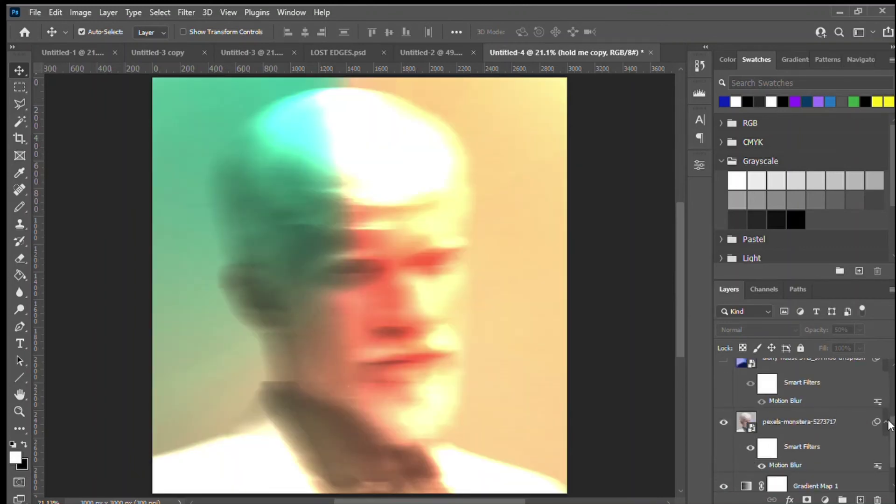
Step: Duplicate the Gradient Map 1 layer and hide the original gradient map
{"action": "scroll", "coordinate": [889, 420], "scroll_direction": "down", "scroll_amount": 1}
{"action": "left_click", "coordinate": [735, 451]}
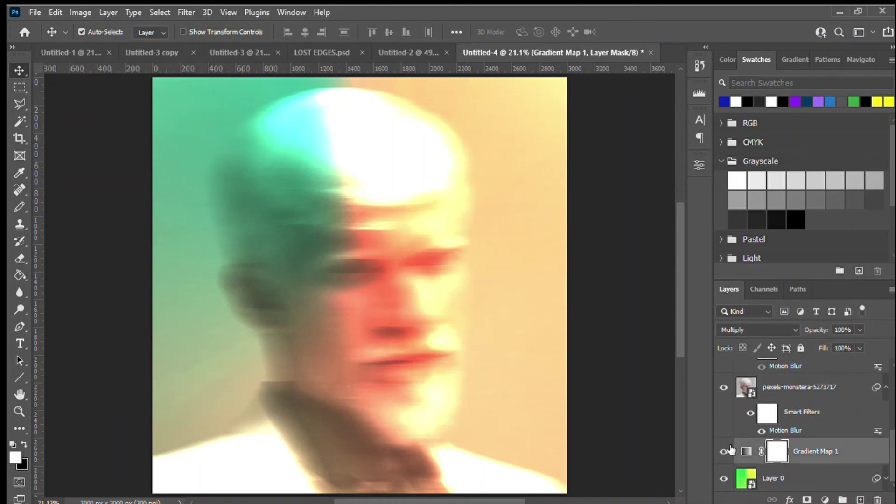
{"action": "key", "text": "ctrl+j"}
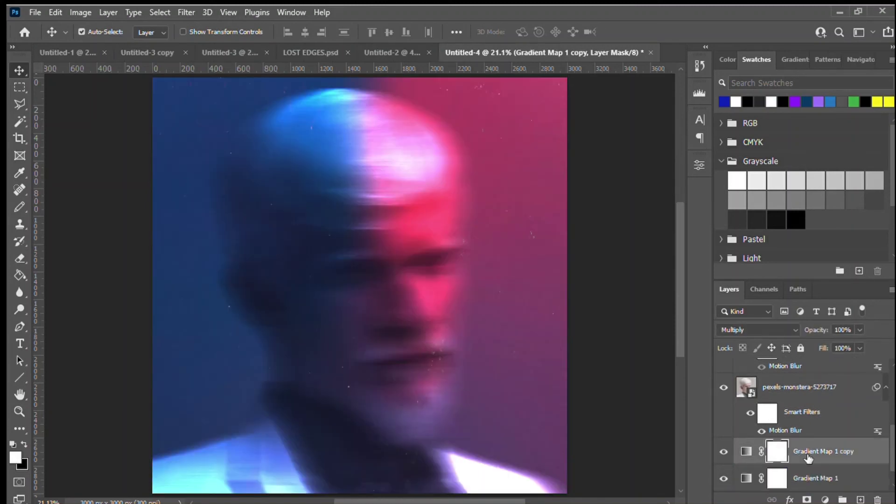
{"action": "left_click", "coordinate": [723, 478]}
Step: Change the gradient of the Gradient Map 1 copy so the cover gets bright green, cyan and pale yellow tones
{"action": "left_click", "coordinate": [746, 452]}
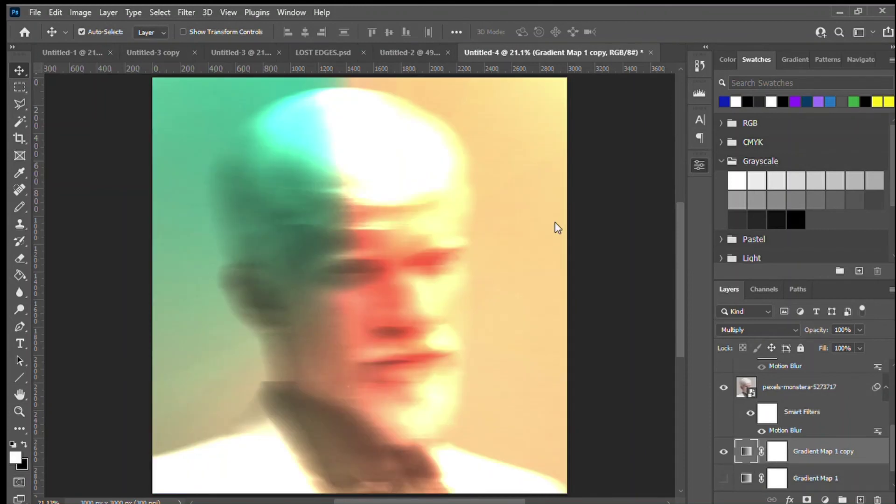
{"action": "key", "text": "i"}
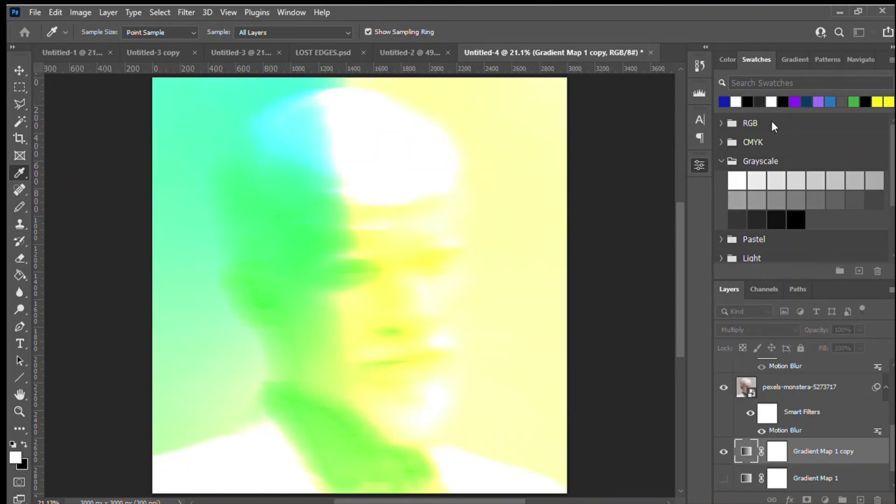
{"action": "key", "text": "v"}
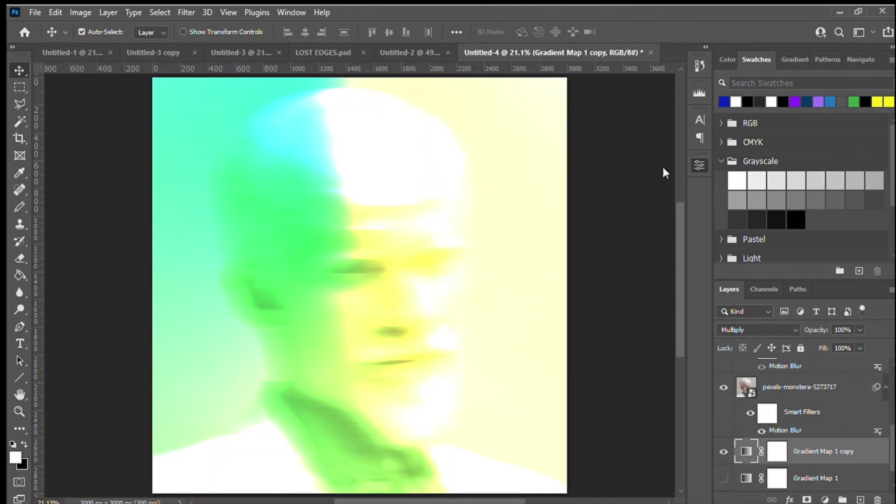
Step: Try successive blend modes on the Gradient Map 1 copy and set it to Difference
{"action": "left_click", "coordinate": [764, 323]}
{"action": "key", "text": "Down"}
{"action": "key", "text": "Down"}
{"action": "key", "text": "Down"}
{"action": "key", "text": "Down"}
{"action": "key", "text": "Down"}
{"action": "key", "text": "Down"}
{"action": "key", "text": "Down"}
{"action": "key", "text": "Down"}
{"action": "key", "text": "Down"}
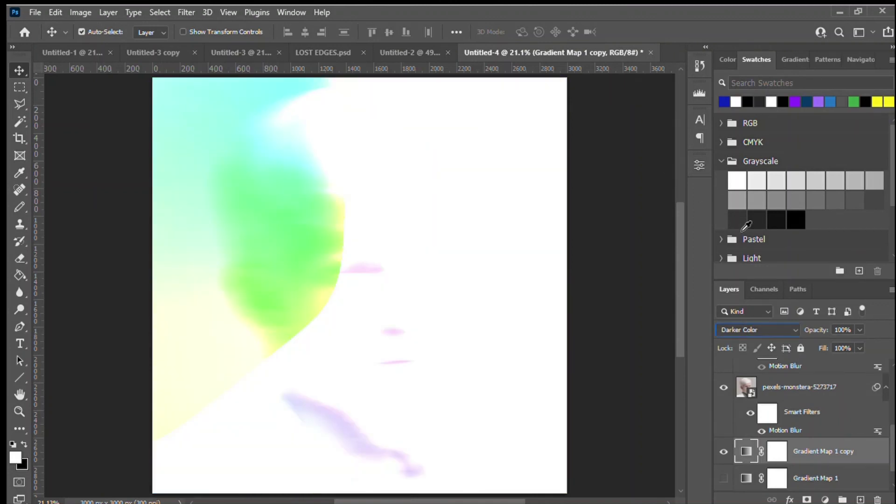
{"action": "key", "text": "Down"}
{"action": "key", "text": "Down"}
{"action": "key", "text": "Down"}
{"action": "key", "text": "Down"}
{"action": "key", "text": "Down"}
{"action": "key", "text": "Down"}
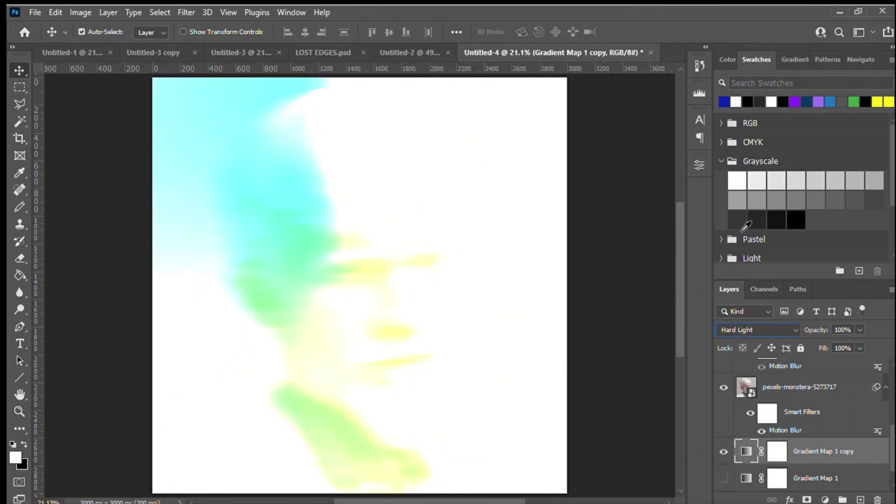
{"action": "key", "text": "Down"}
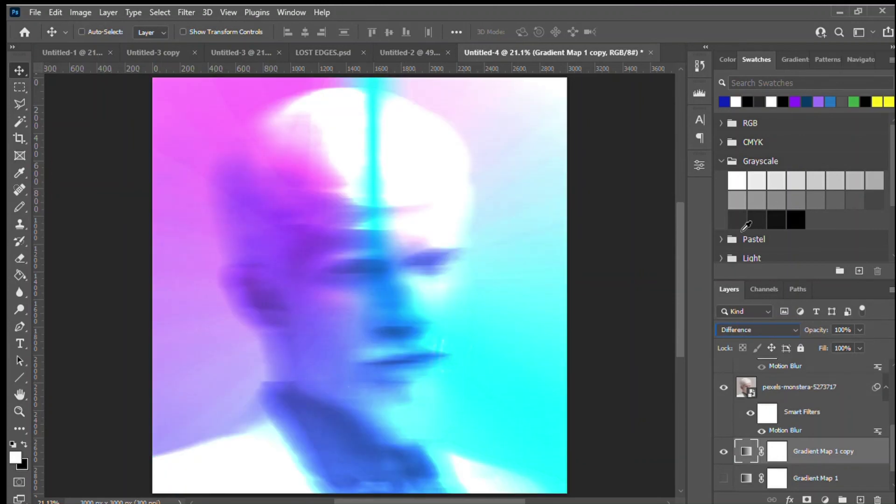
{"action": "key", "text": "ctrl+plus"}
{"action": "key", "text": "ctrl+plus"}
{"action": "key", "text": "ctrl+plus"}
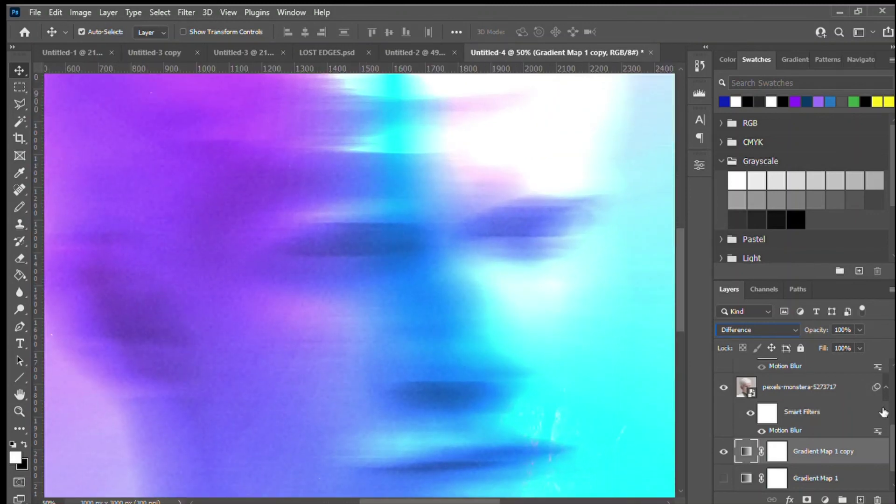
Step: Show both "hold me" title layers and move them together down over the neck area of the portrait
{"action": "scroll", "coordinate": [882, 420], "scroll_direction": "up", "scroll_amount": 5}
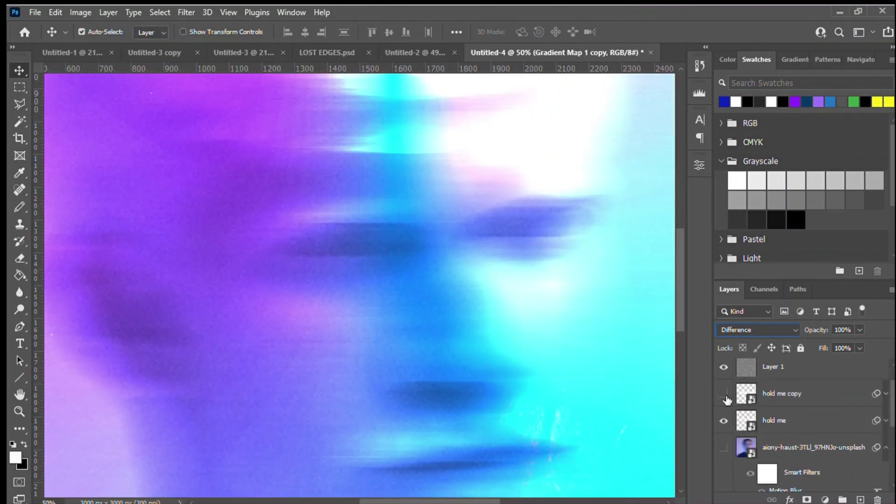
{"action": "left_click", "coordinate": [725, 395]}
{"action": "key", "text": "ctrl+0"}
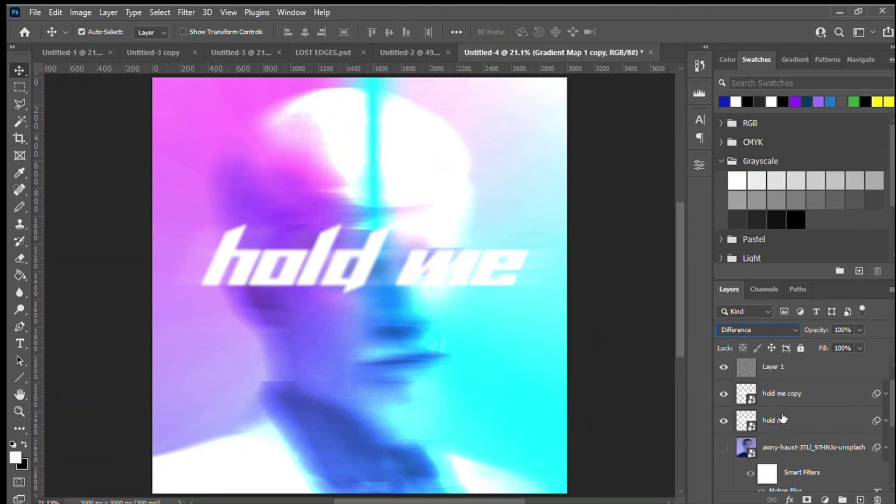
{"action": "left_click", "coordinate": [778, 415]}
{"action": "left_click", "coordinate": [789, 394], "text": "shift"}
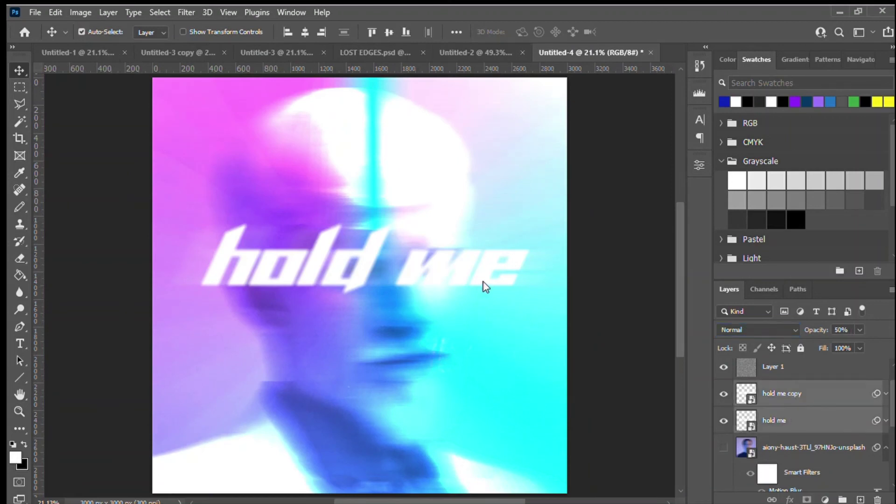
{"action": "key", "text": "ctrl+t"}
{"action": "left_click_drag", "start_coordinate": [425, 274], "coordinate": [413, 411]}
{"action": "key", "text": "Return"}
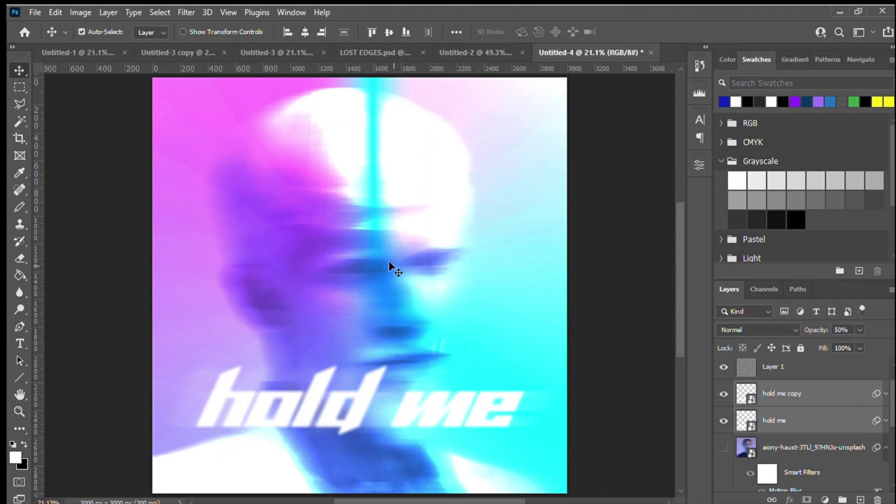
Step: Hide the bearded man's photo and the Gradient Map 1 copy, and show the original portrait with Gradient Map 1
{"action": "left_click_drag", "start_coordinate": [893, 417], "coordinate": [894, 447]}
{"action": "left_click", "coordinate": [723, 427]}
{"action": "left_click", "coordinate": [724, 364]}
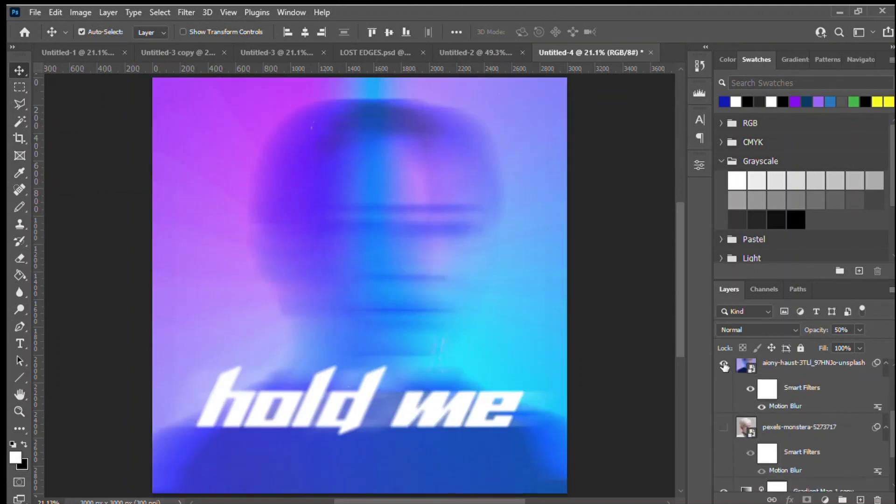
{"action": "scroll", "coordinate": [892, 439], "scroll_direction": "down", "scroll_amount": 3}
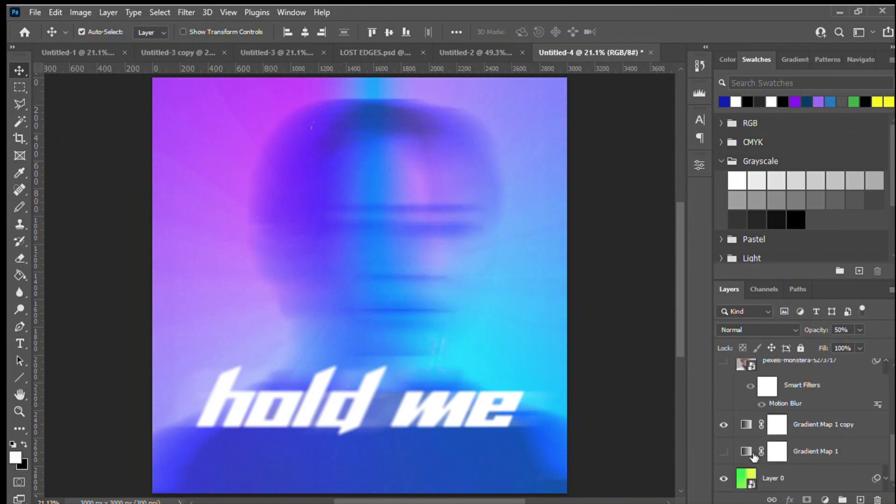
{"action": "left_click", "coordinate": [724, 451]}
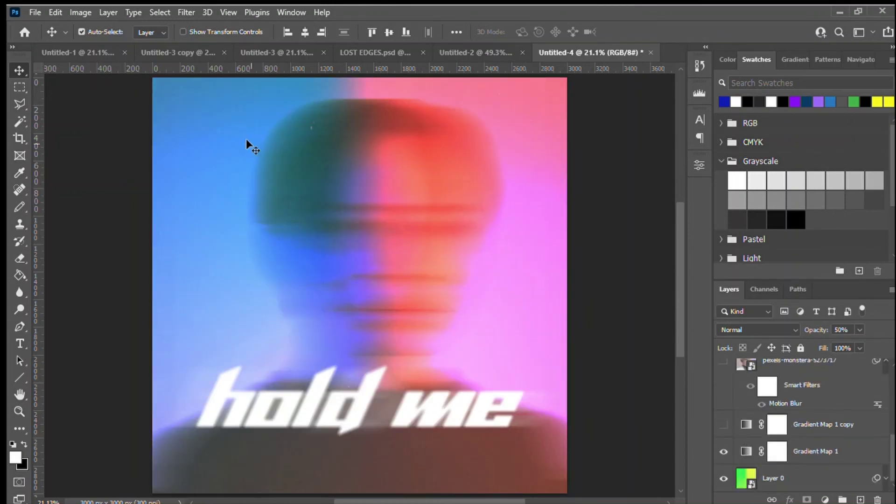
Step: Switch to the Untitled-1 document and view the purple corridor photo on top in Normal mode, with and without its smart filters
{"action": "left_click", "coordinate": [76, 47]}
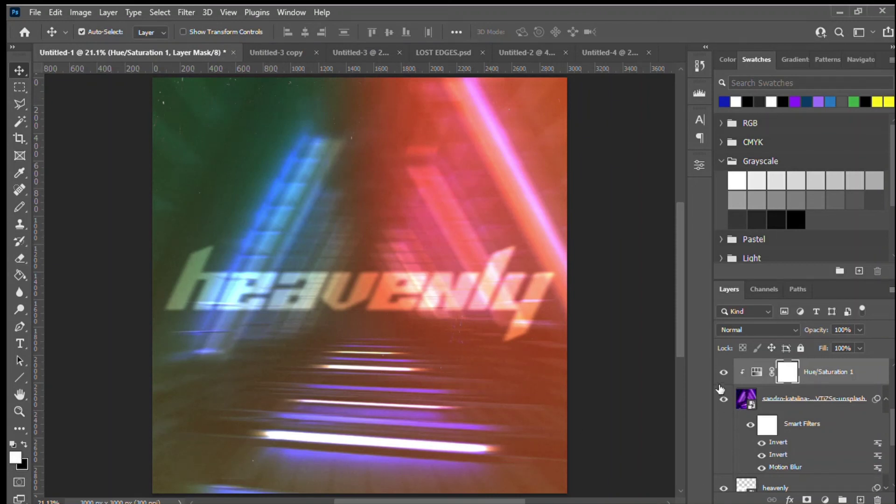
{"action": "left_click_drag", "start_coordinate": [779, 365], "coordinate": [747, 322]}
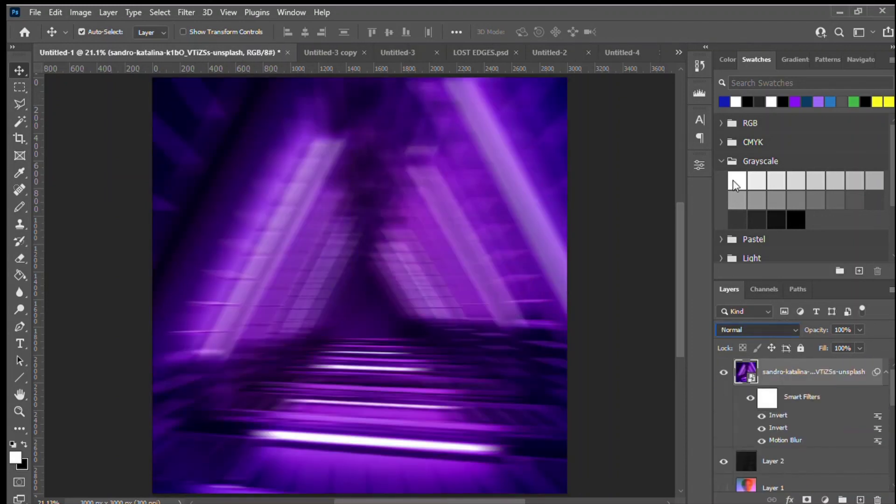
{"action": "left_click", "coordinate": [751, 398]}
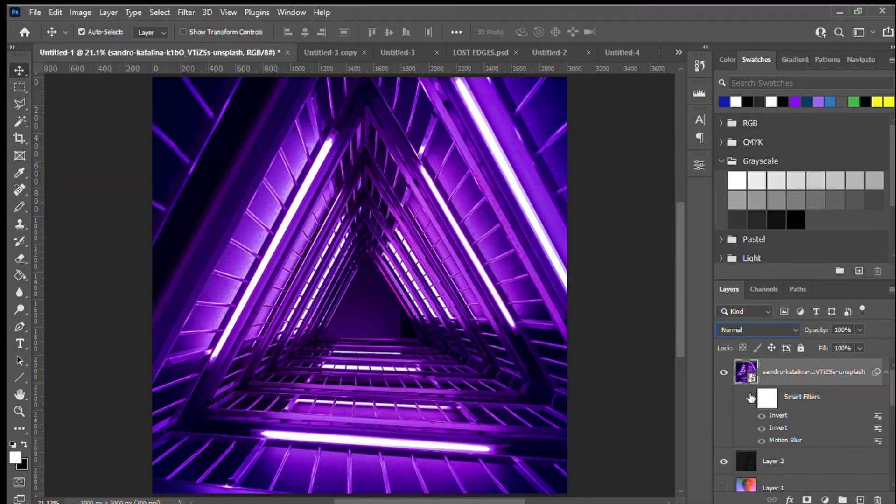
{"action": "left_click", "coordinate": [751, 398]}
Step: Move the purple corridor photo down to just above Hue/Saturation 1 and set its blend mode to Color Dodge
{"action": "left_click_drag", "start_coordinate": [747, 376], "coordinate": [758, 392]}
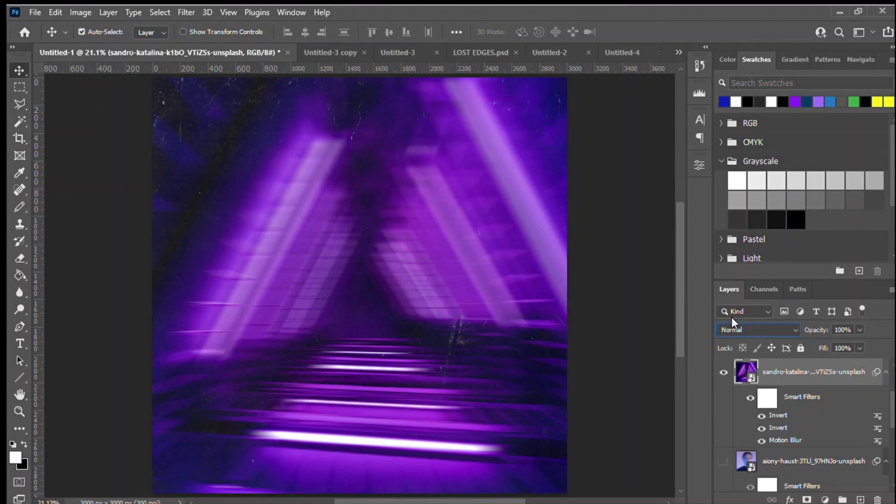
{"action": "scroll", "coordinate": [735, 329], "scroll_direction": "down", "scroll_amount": 11}
{"action": "scroll", "coordinate": [741, 329], "scroll_direction": "up", "scroll_amount": 2}
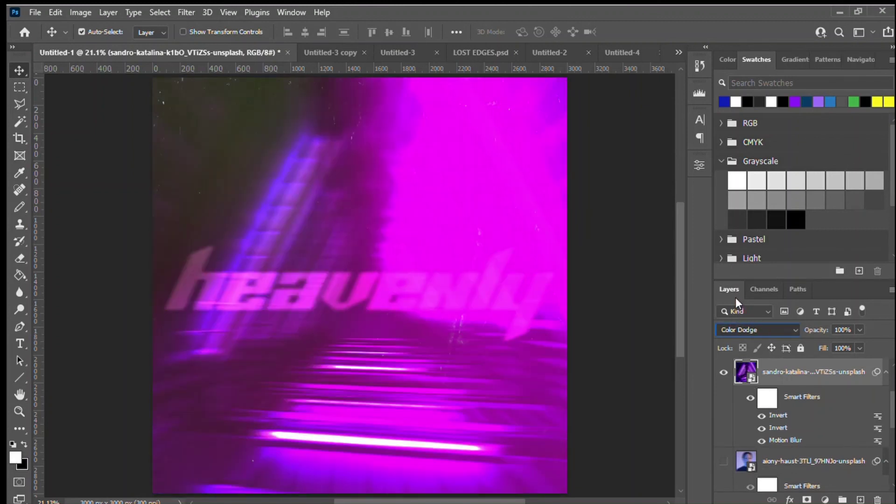
{"action": "scroll", "coordinate": [803, 420], "scroll_direction": "down", "scroll_amount": 5}
{"action": "left_click_drag", "start_coordinate": [759, 478], "coordinate": [758, 425]}
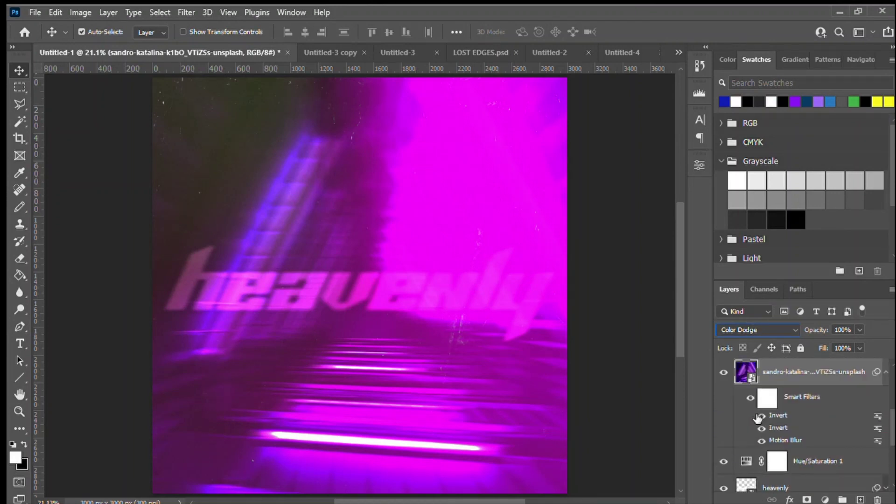
Step: Move the purple corridor photo with its smart filters below Hue/Saturation 1, directly above the heavenly title layer
{"action": "left_click_drag", "start_coordinate": [742, 380], "coordinate": [754, 481]}
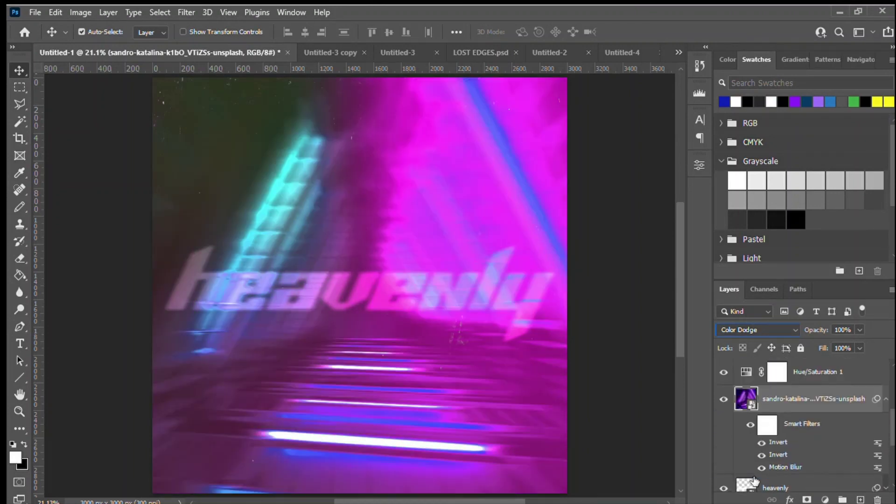
Step: Review the covers in Untitled-3 copy, Untitled-3, LOST EDGES.psd and Untitled-2, finishing with the whole Untitled-4 cover at 16.7% zoom
{"action": "left_click", "coordinate": [308, 50]}
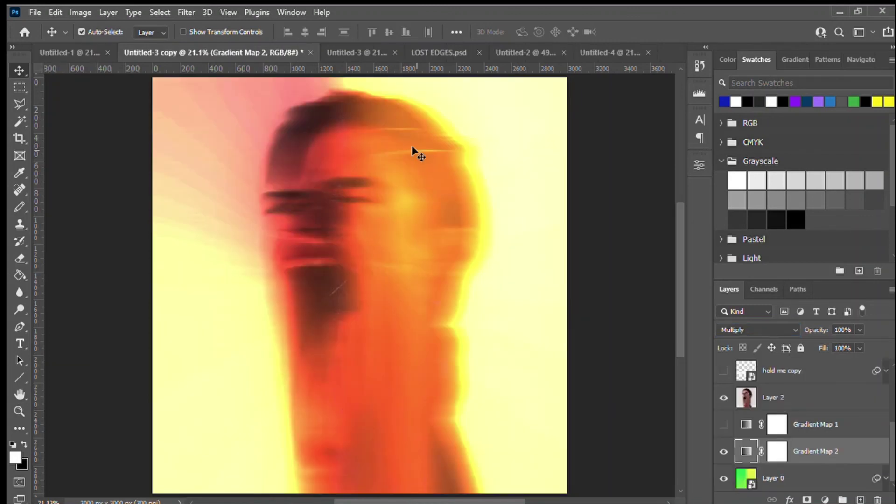
{"action": "left_click", "coordinate": [357, 50]}
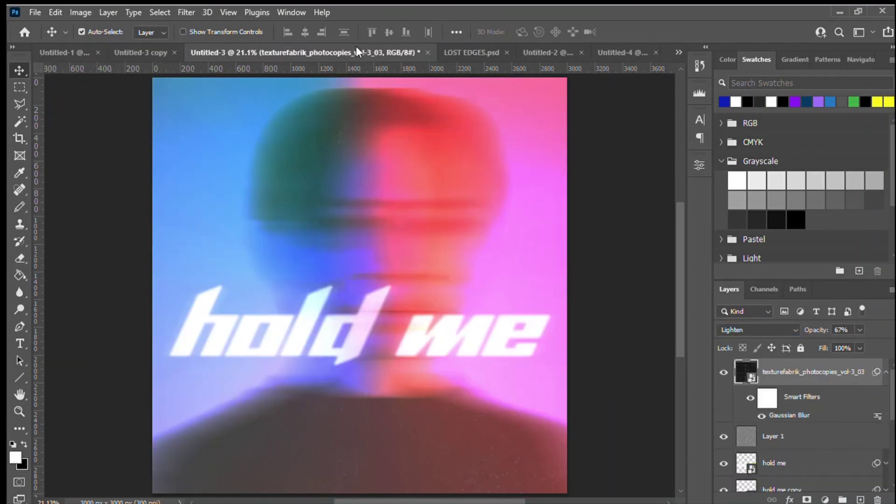
{"action": "left_click", "coordinate": [457, 51]}
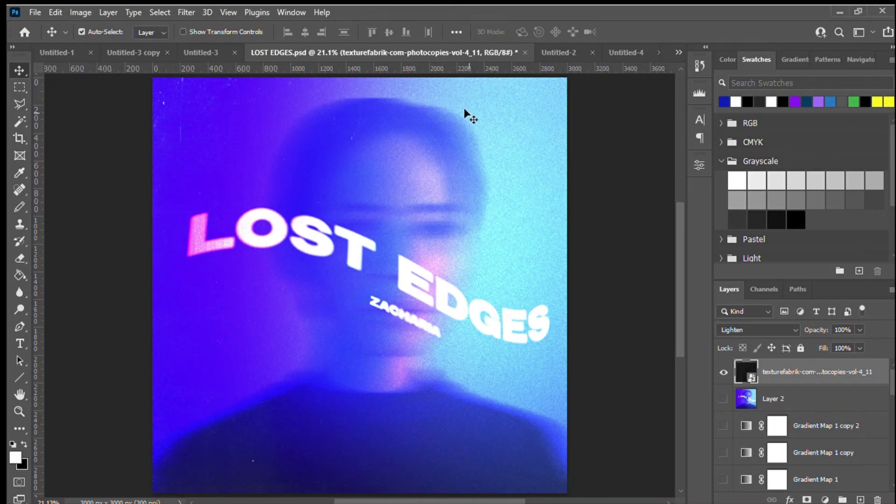
{"action": "left_click", "coordinate": [551, 47]}
{"action": "left_click", "coordinate": [598, 47]}
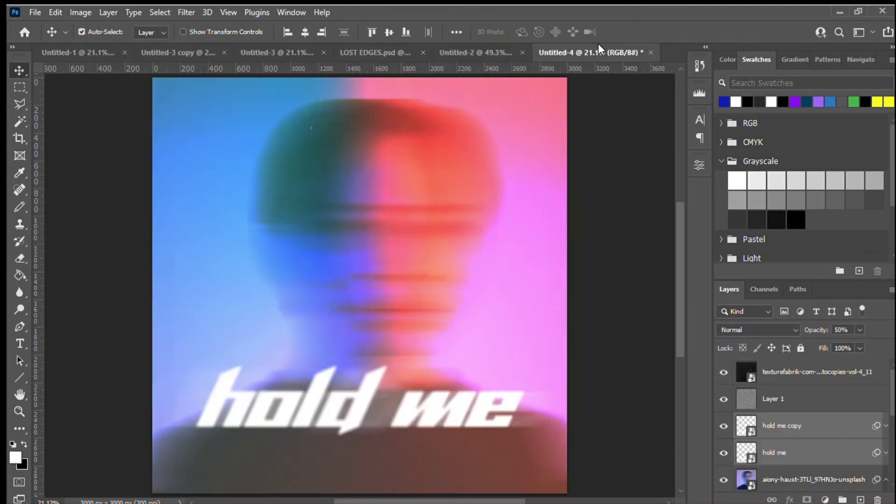
{"action": "key", "text": "5"}
{"action": "key", "text": "ctrl+minus"}
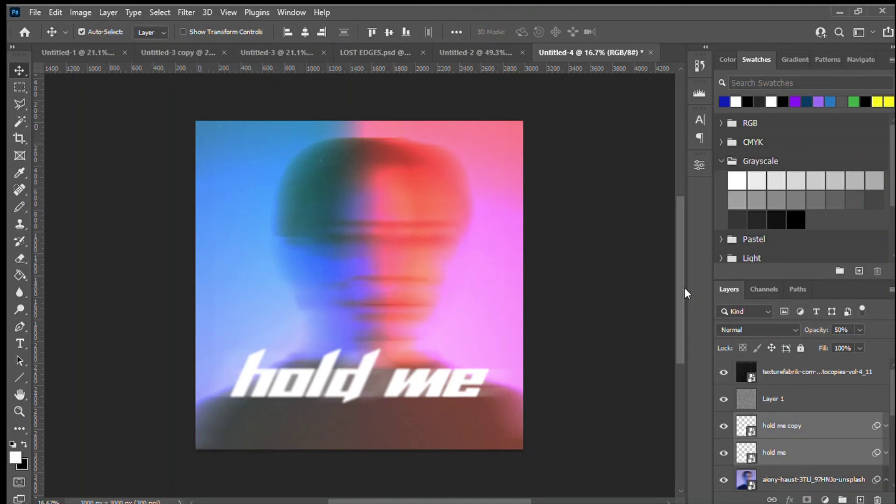